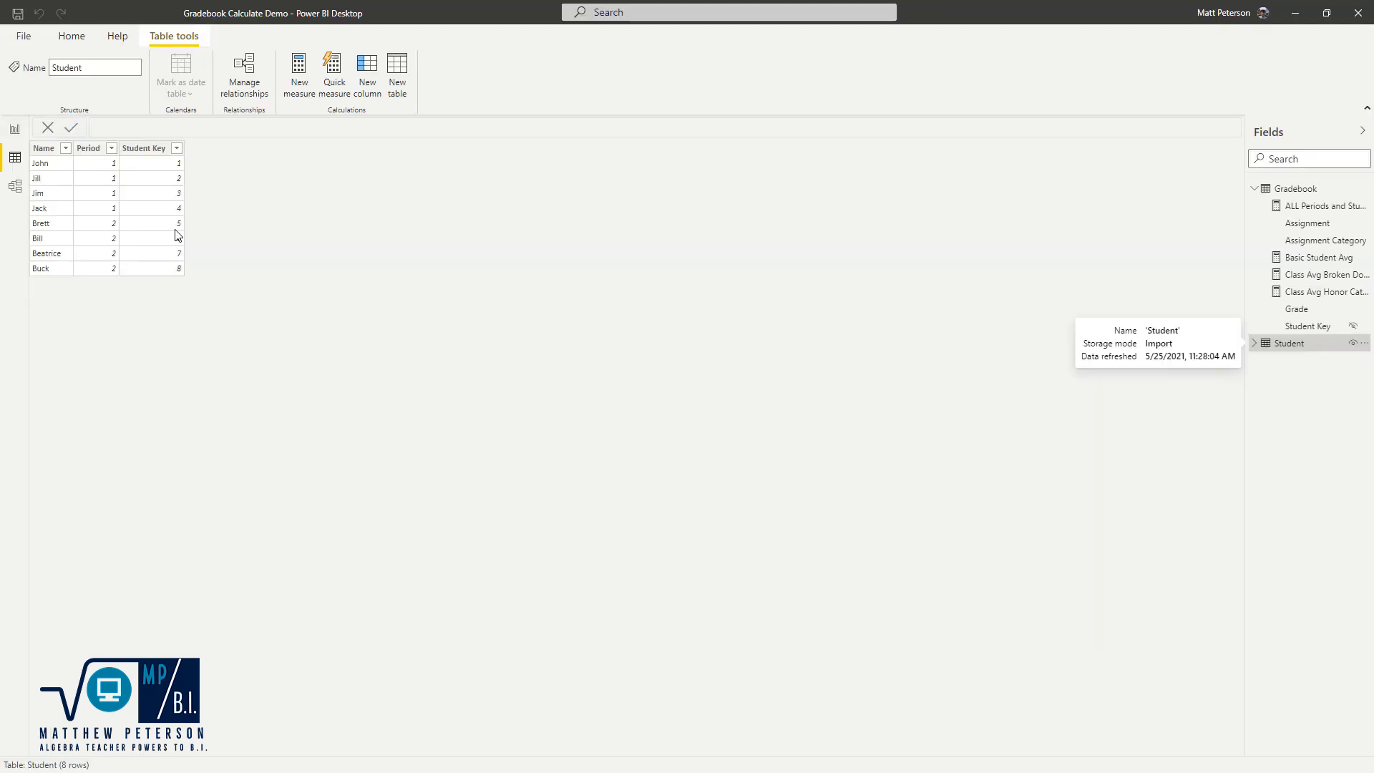
# View the Gradebook table's data, and replace the Name field in the report's table visual with the Basic Student Avg measure
pyautogui.click(1310, 189)
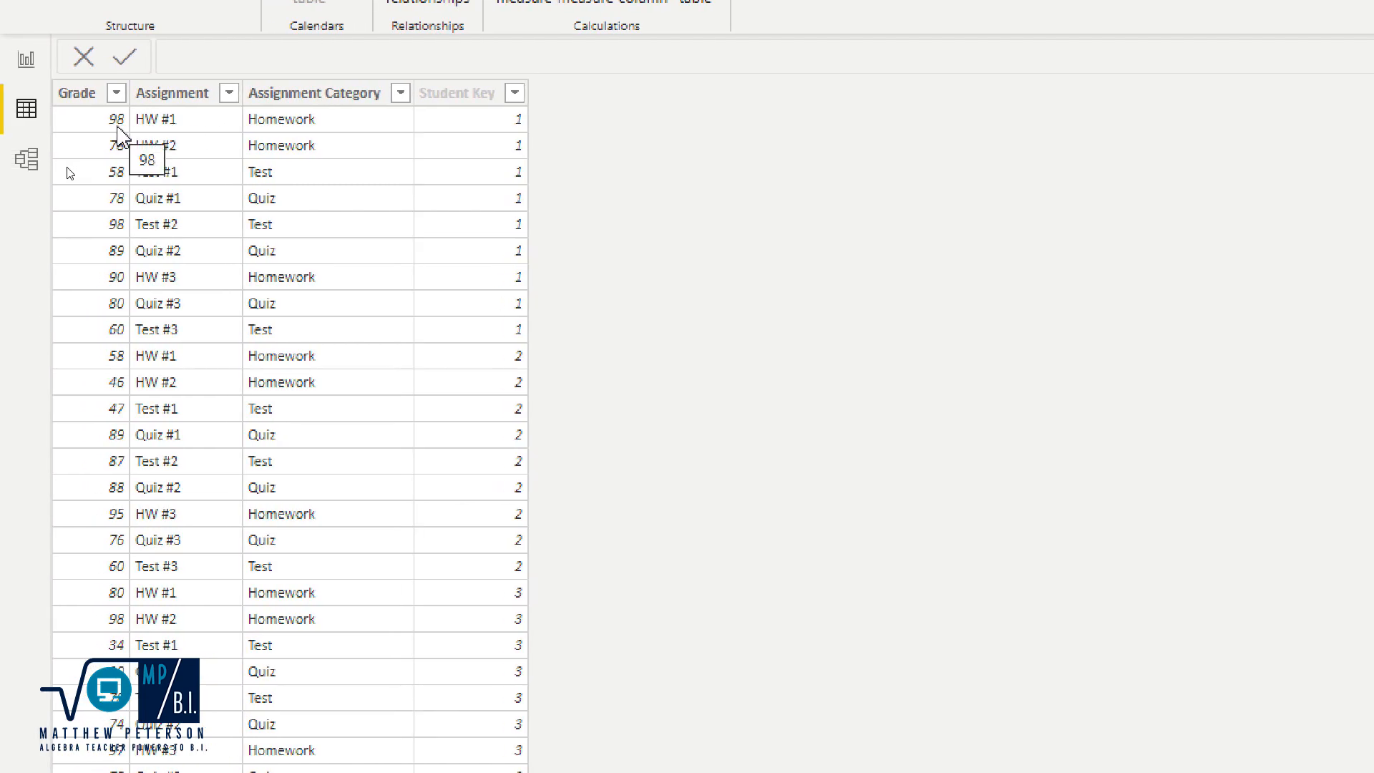
pyautogui.click(27, 63)
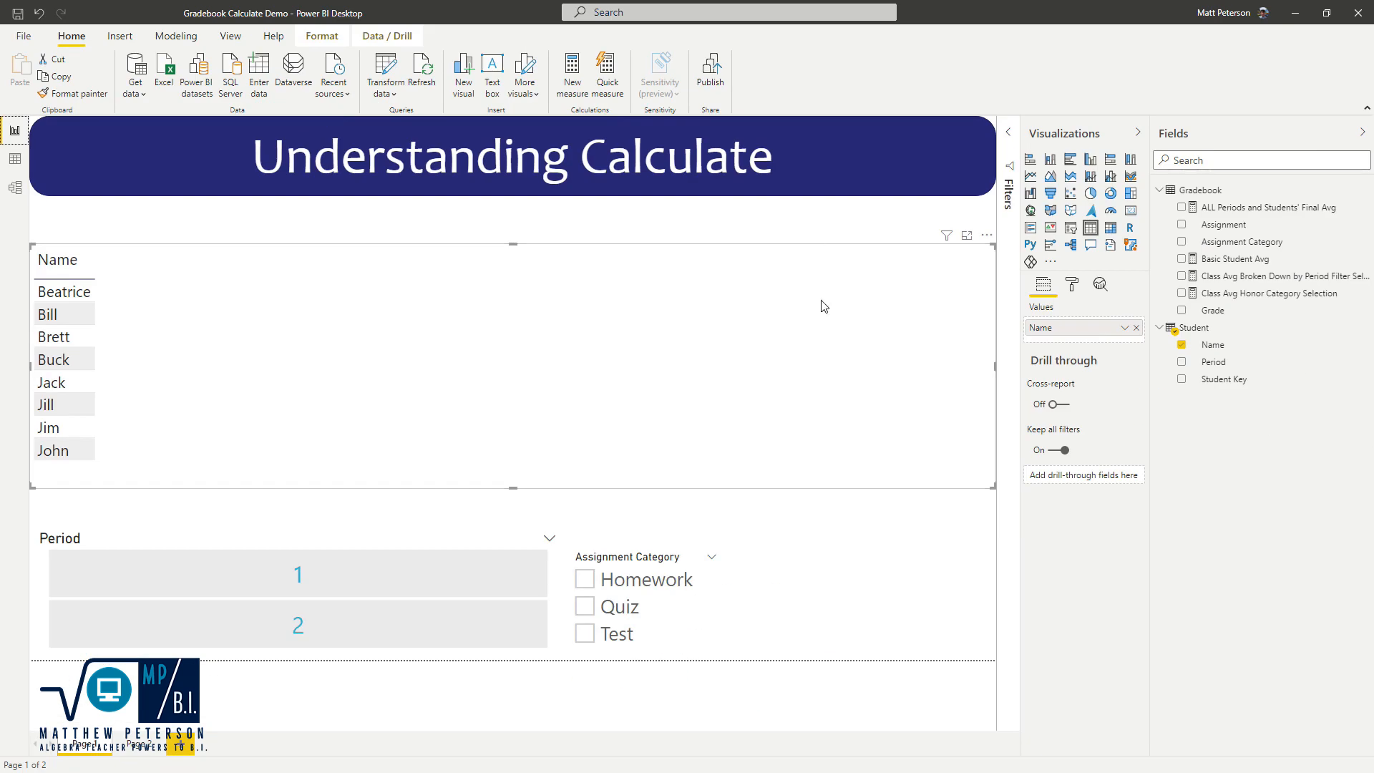
pyautogui.click(1137, 328)
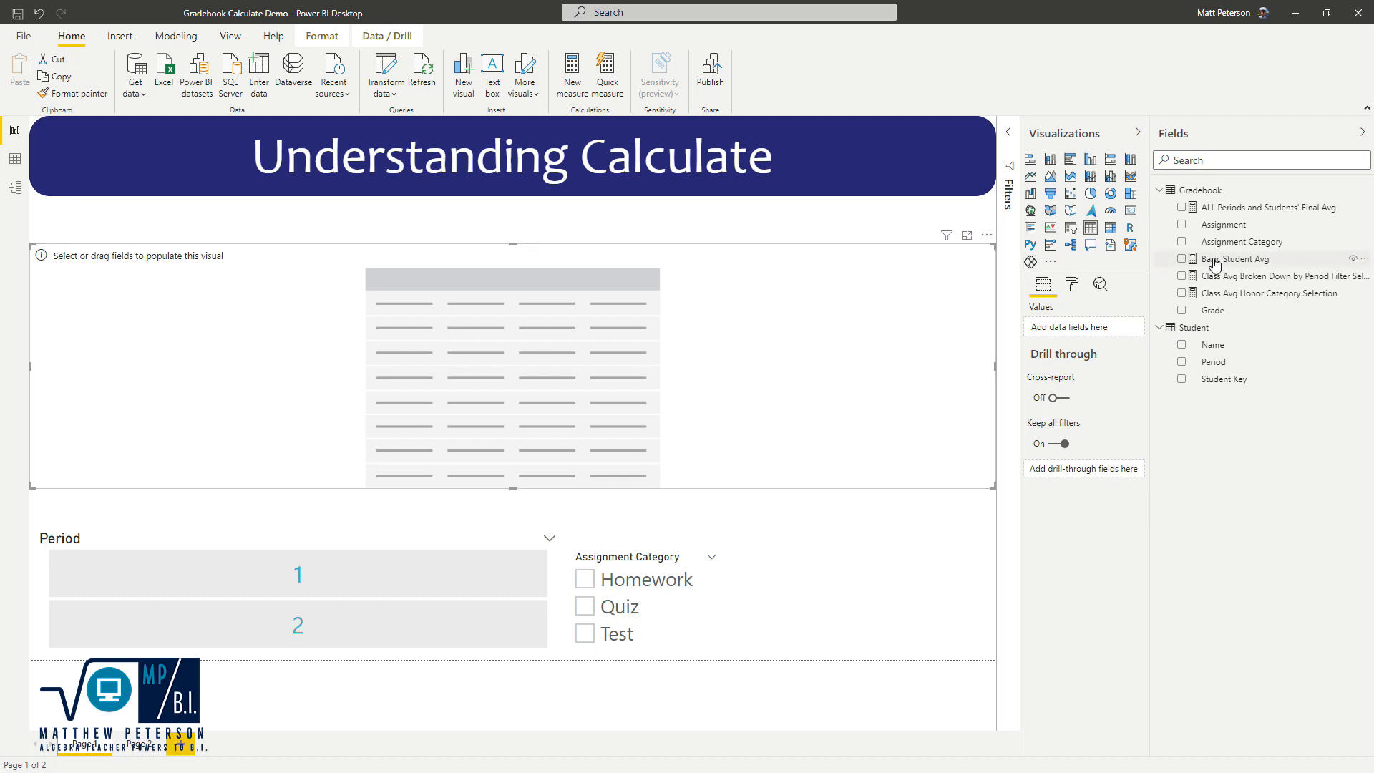
pyautogui.moveTo(1218, 260); pyautogui.dragTo(228, 298)
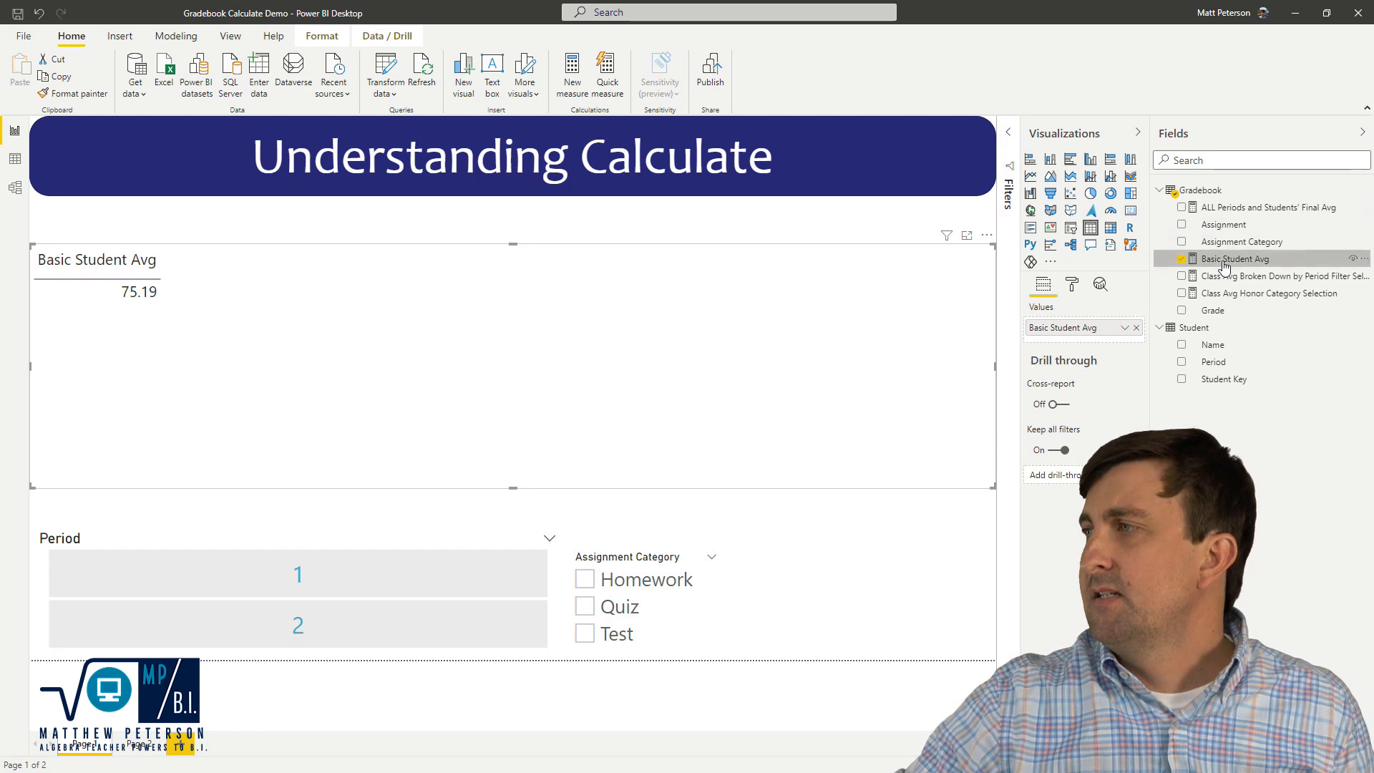
# Examine the Basic Student Avg formula and the model relationship, testing the measure with Period 1 selected before clearing that slicer
pyautogui.click(1226, 262)
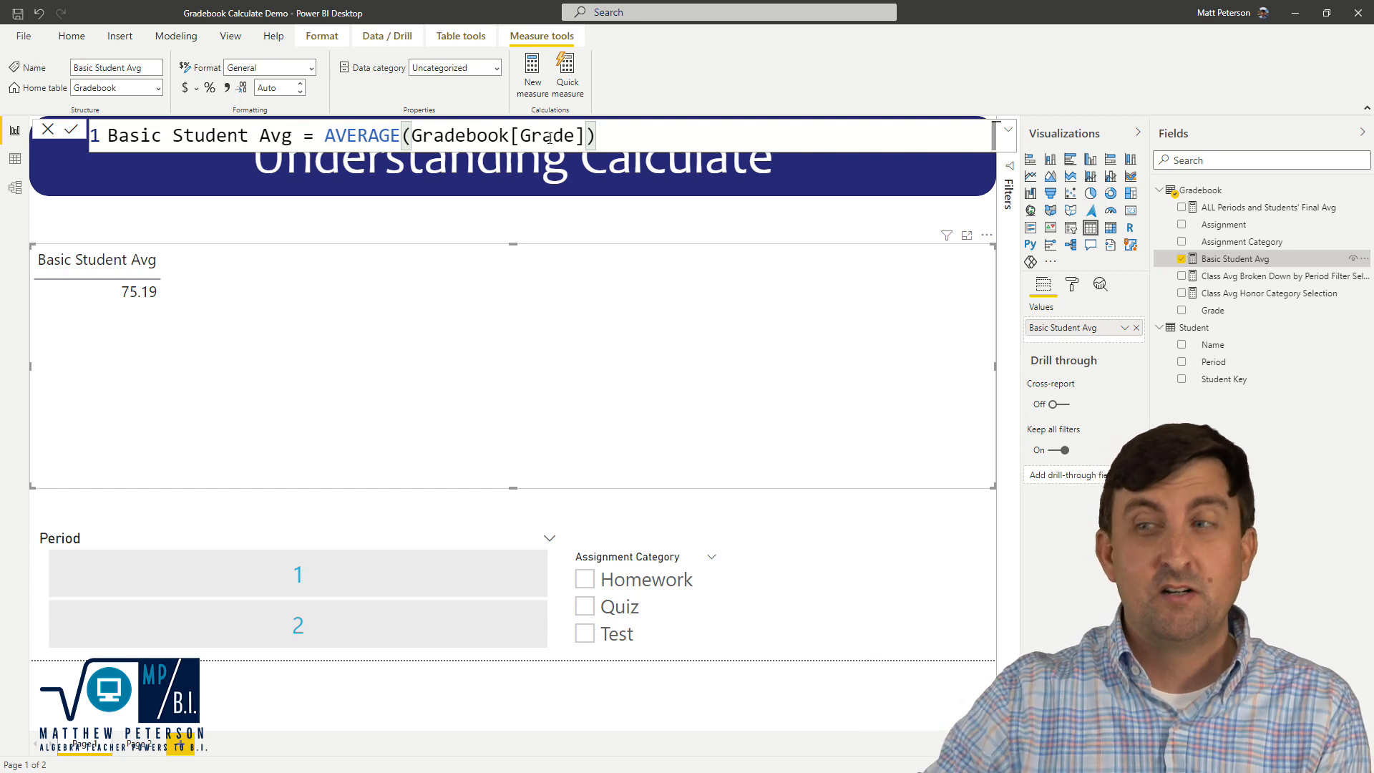
pyautogui.click(287, 565)
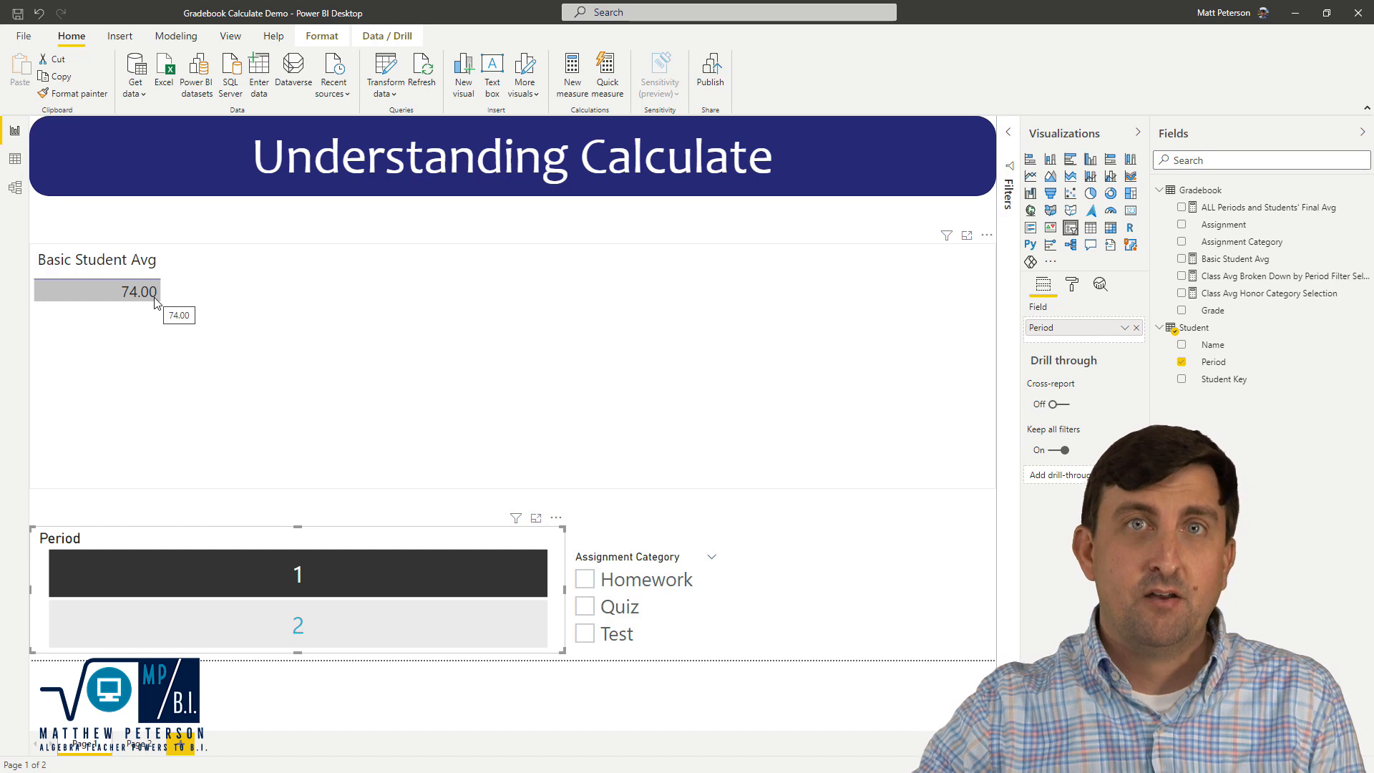
pyautogui.click(16, 189)
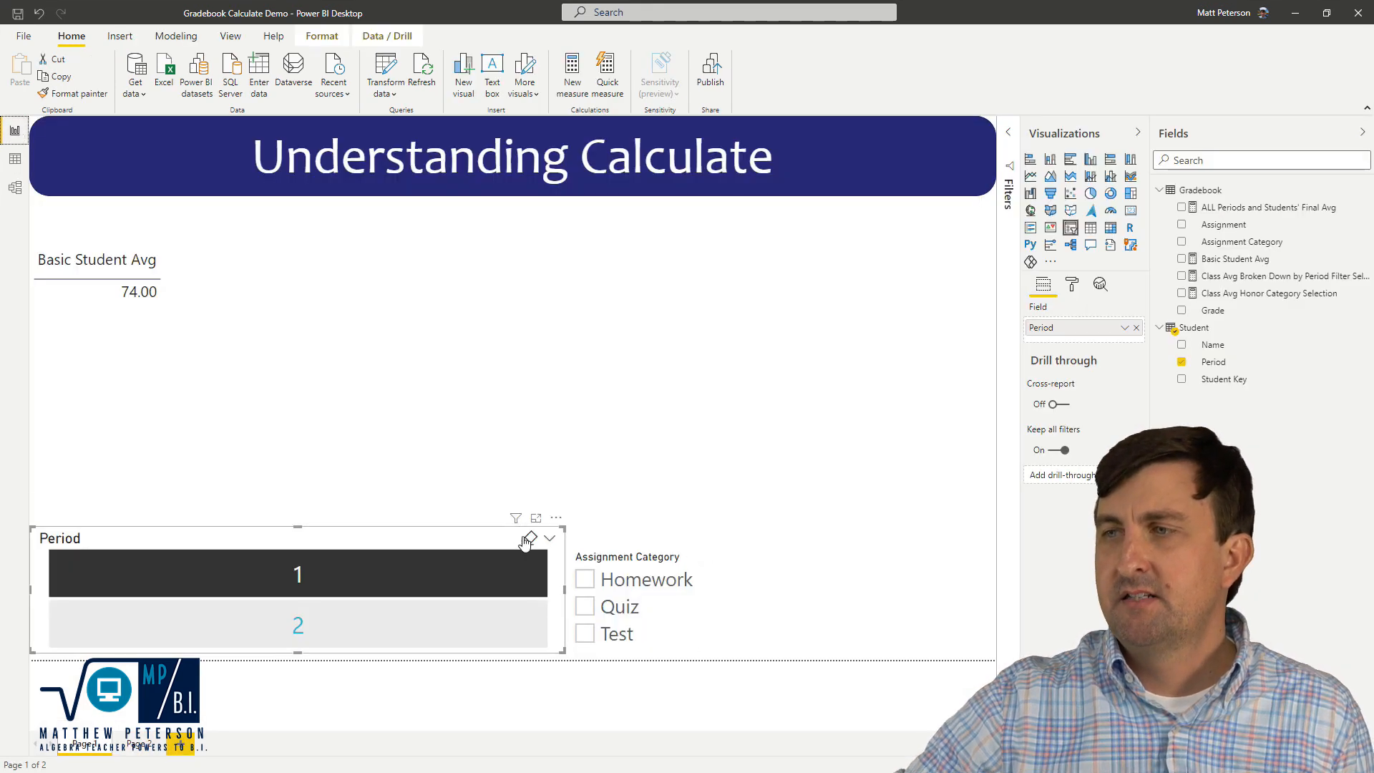
pyautogui.click(530, 540)
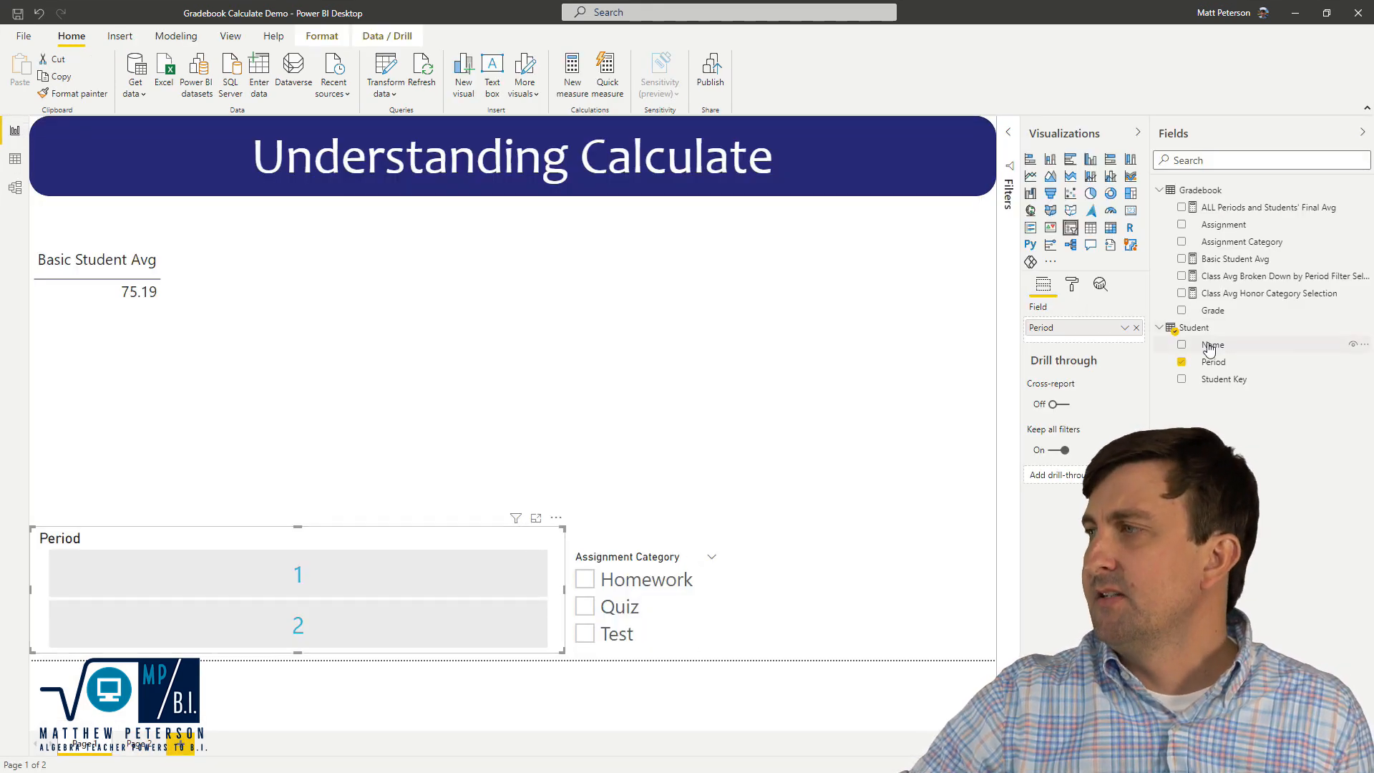
# Add the Student table's Name field to the table visual and place it before Basic Student Avg
pyautogui.click(391, 359)
pyautogui.moveTo(1217, 346); pyautogui.dragTo(298, 352)
pyautogui.moveTo(1082, 347); pyautogui.dragTo(1085, 327)
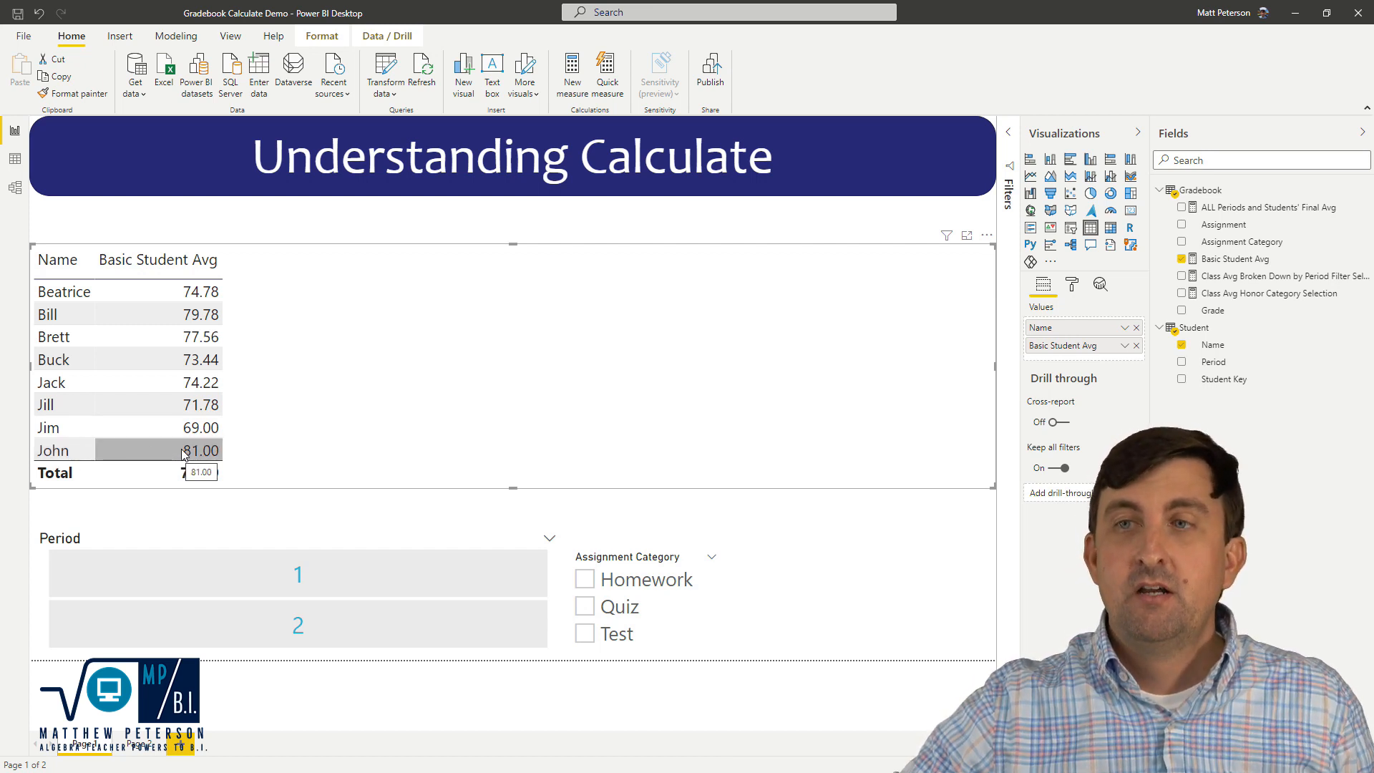
# Examine the rows of the Student and Gradebook tables to see how Student Key links them
pyautogui.click(15, 164)
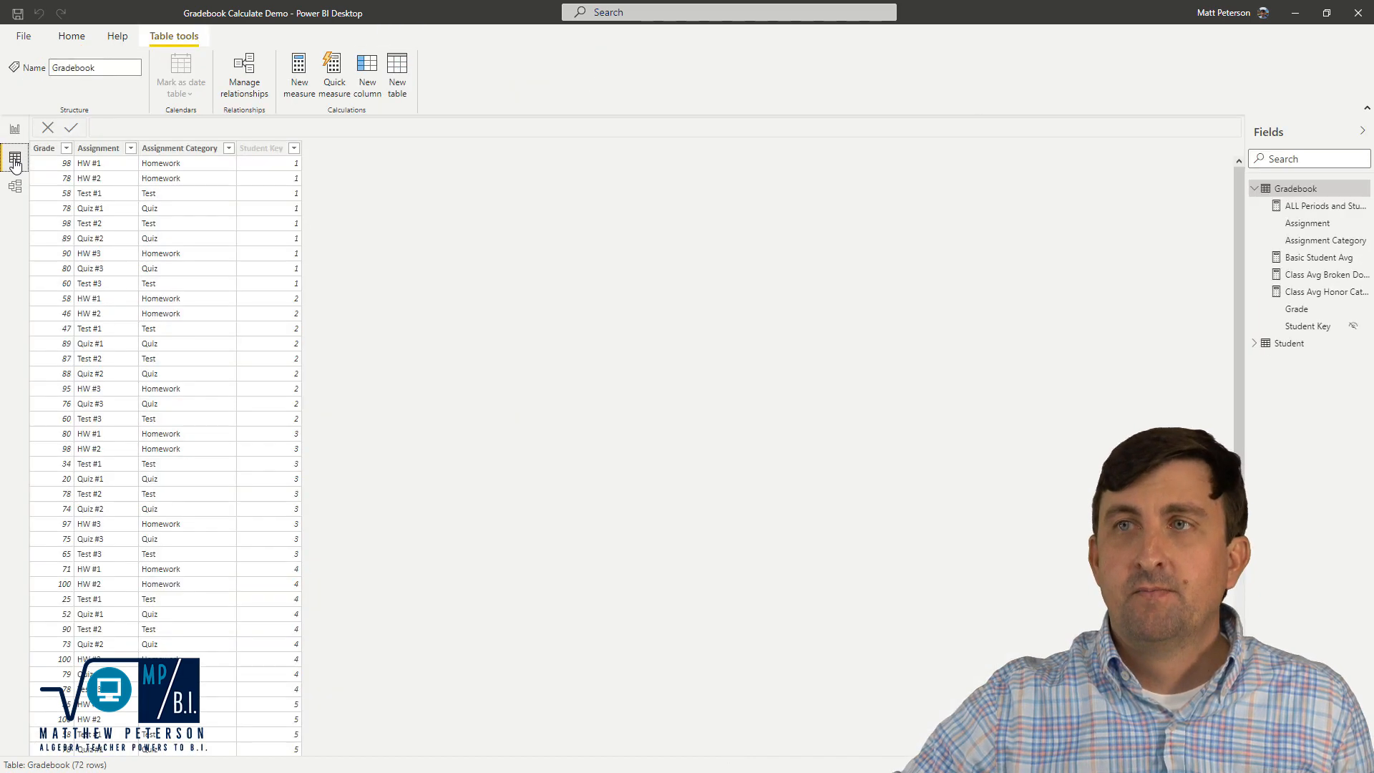
pyautogui.click(1289, 343)
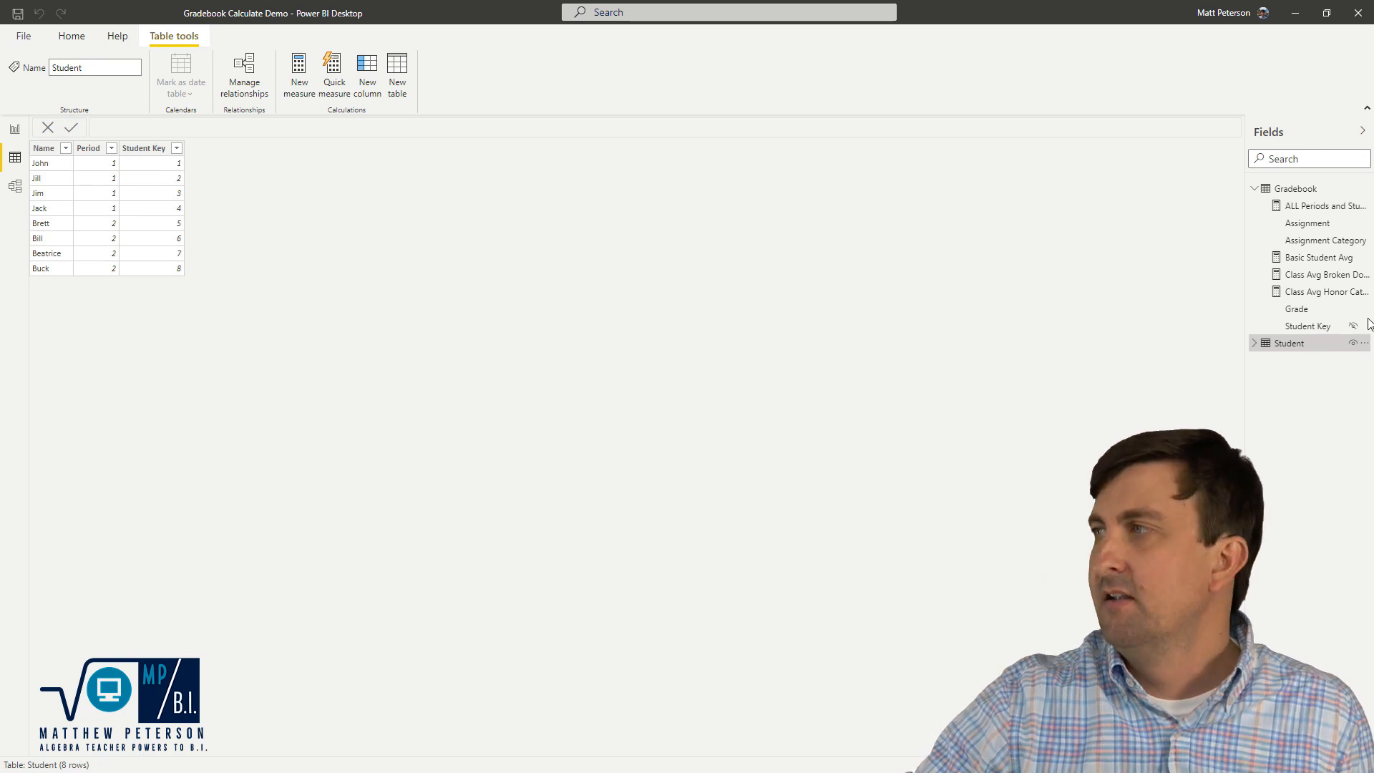
pyautogui.click(1292, 189)
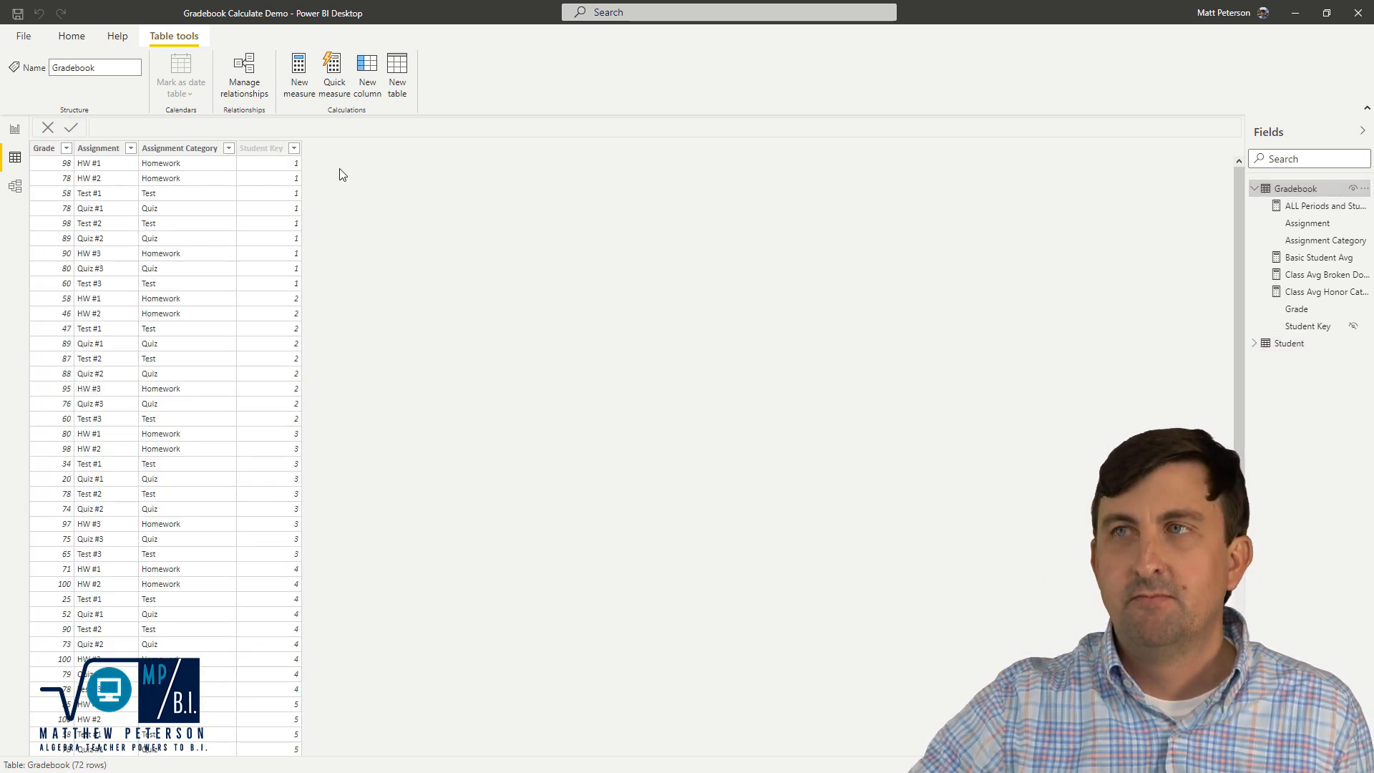
# Filter the Gradebook table's rows to Student Key 1
pyautogui.click(294, 149)
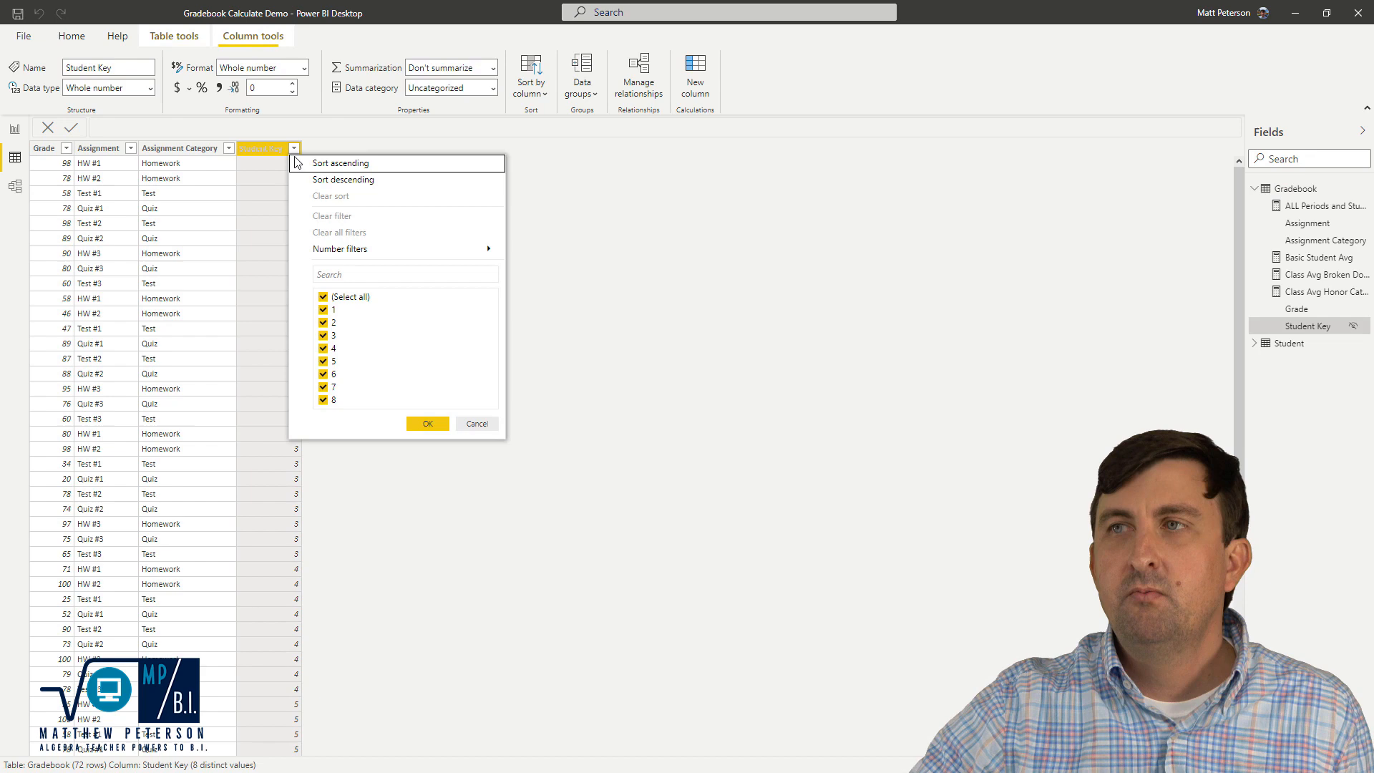
pyautogui.click(323, 297)
pyautogui.click(323, 310)
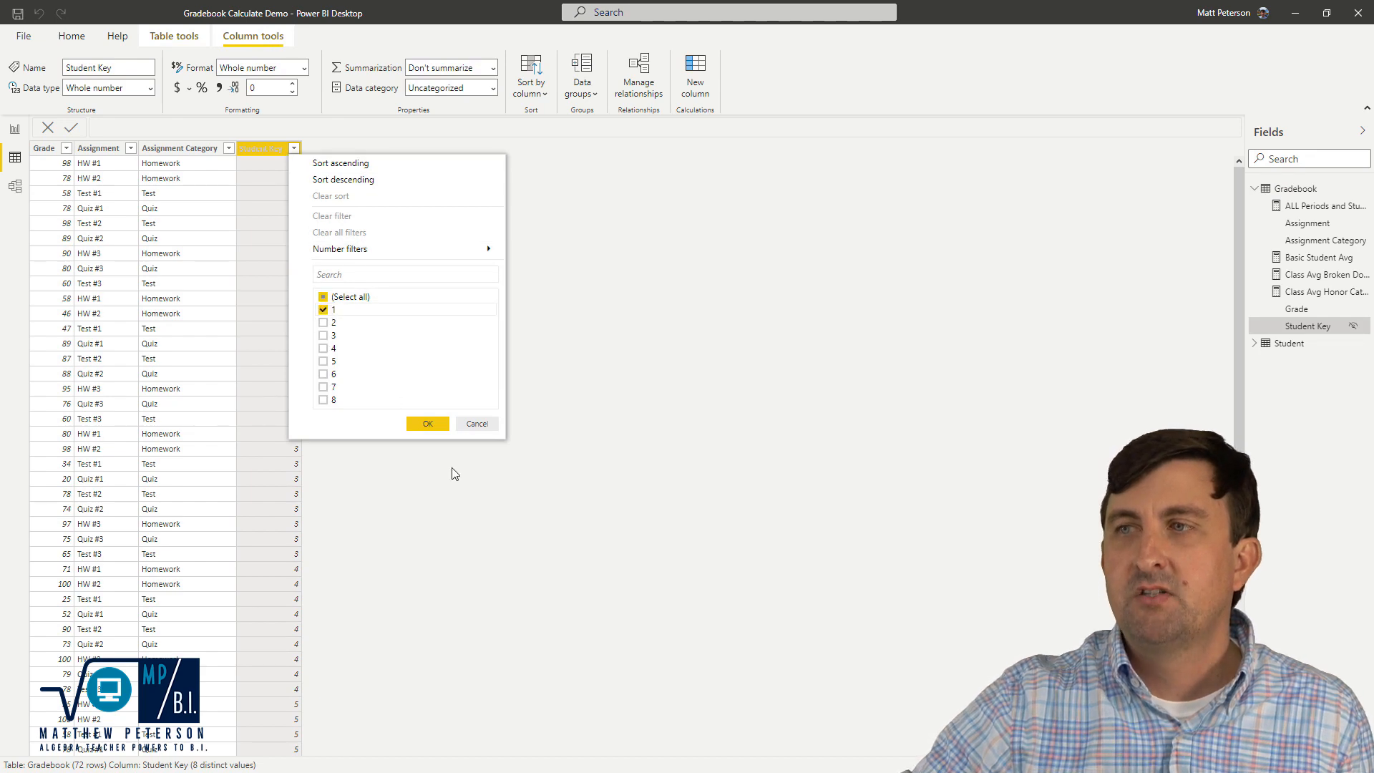
pyautogui.click(427, 423)
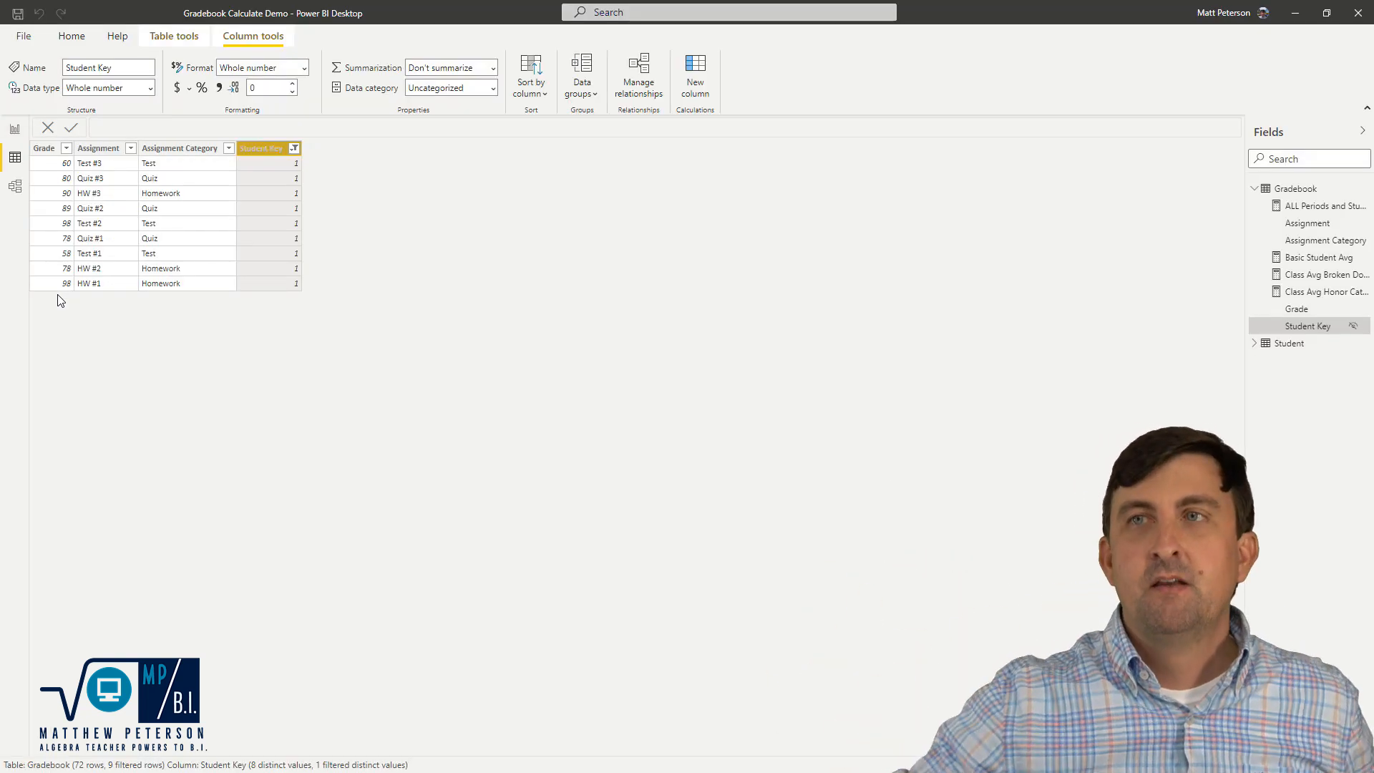
# Open the ALL Periods and Students' Final Avg measure in the report and delete the ALL(Gradebook) filter argument from its CALCULATE formula
pyautogui.click(14, 131)
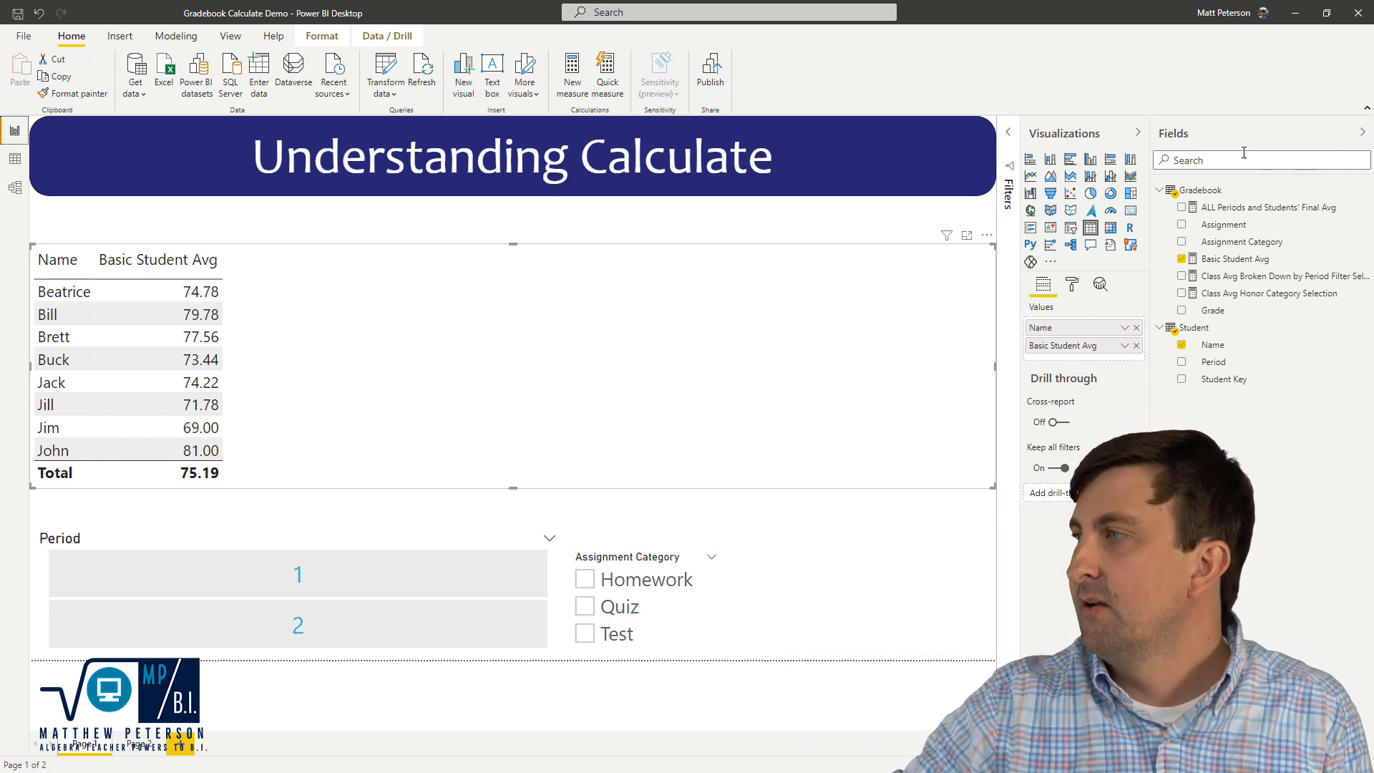
pyautogui.click(1246, 215)
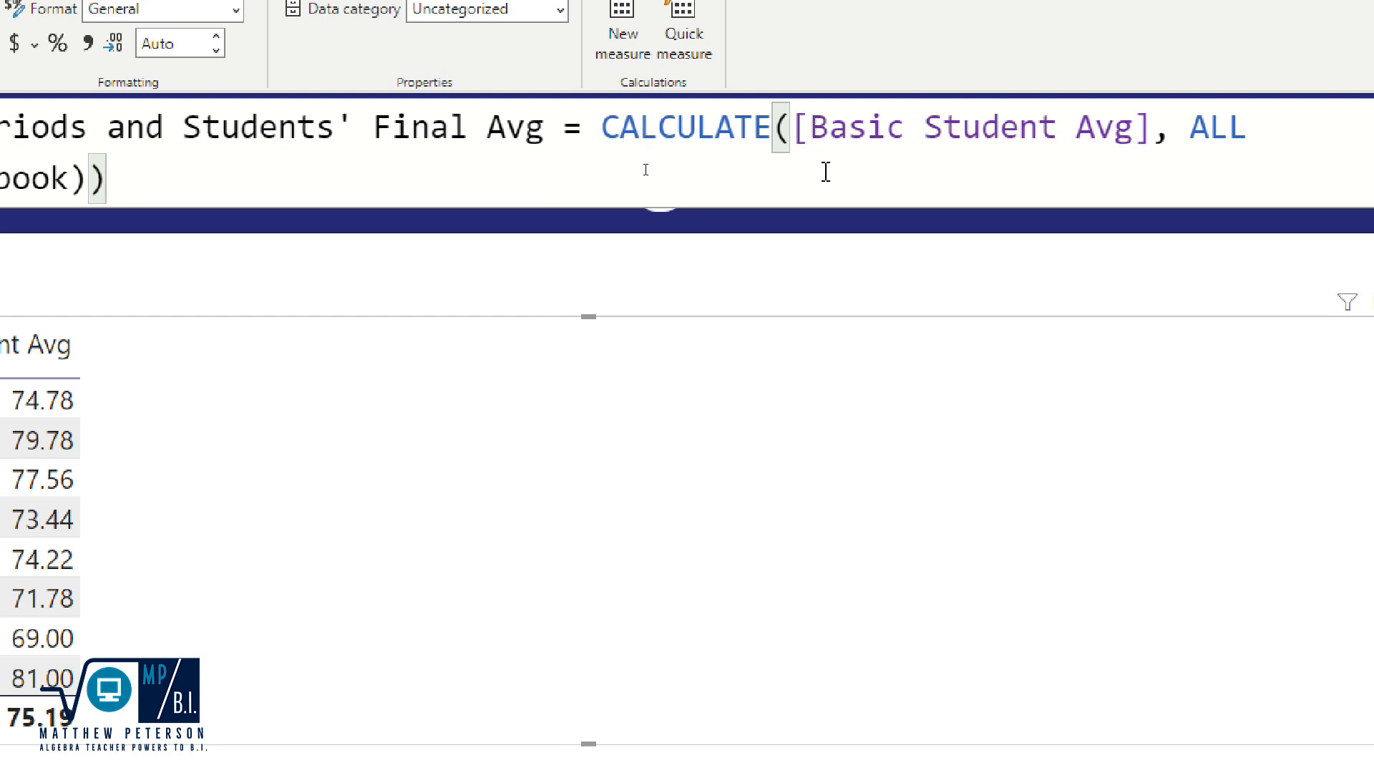
pyautogui.click(216, 178)
pyautogui.press('BackSpace')
pyautogui.press('BackSpace')
pyautogui.press('BackSpace')
pyautogui.press('BackSpace')
pyautogui.press('BackSpace')
pyautogui.press('BackSpace')
pyautogui.press('BackSpace')
pyautogui.press('BackSpace')
pyautogui.press('BackSpace')
pyautogui.press('BackSpace')
pyautogui.press('BackSpace')
pyautogui.press('BackSpace')
pyautogui.press('BackSpace')
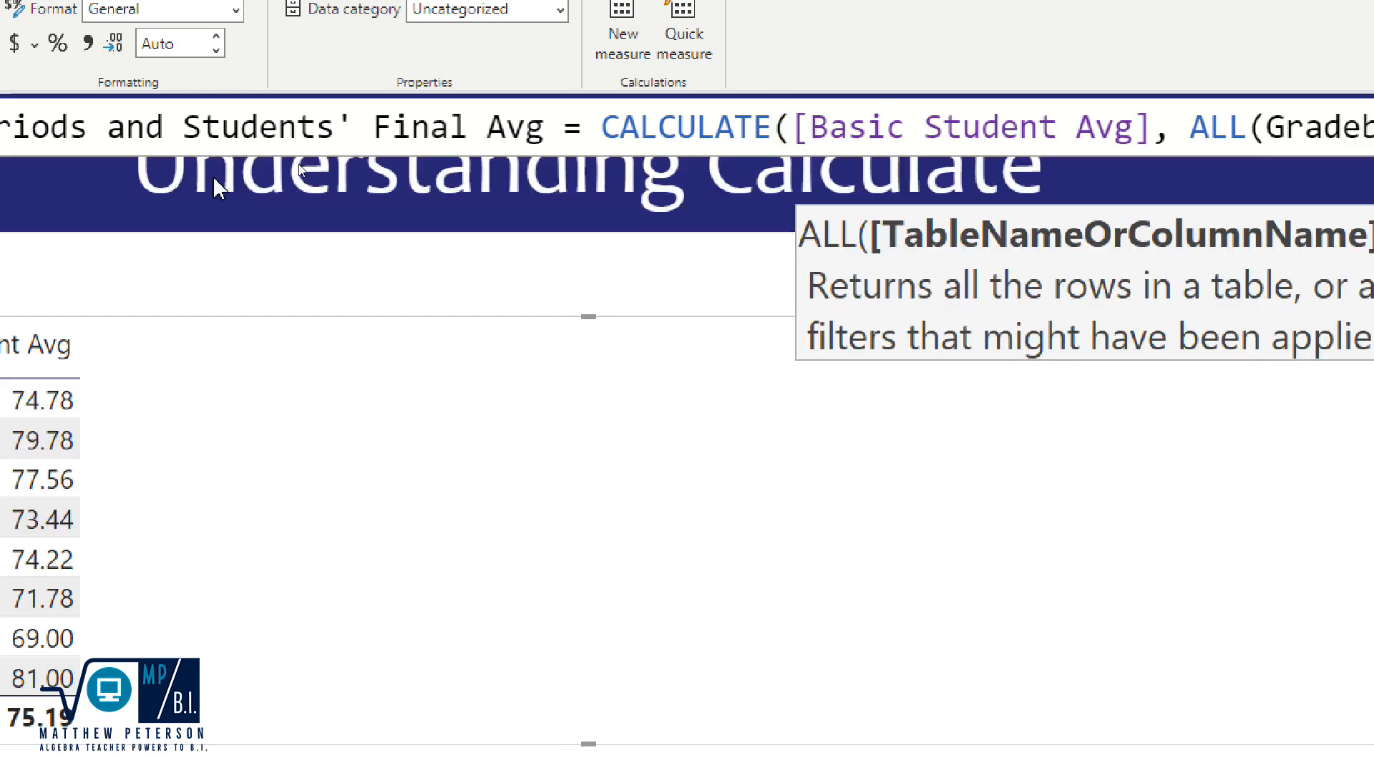
pyautogui.press('BackSpace')
pyautogui.press('BackSpace')
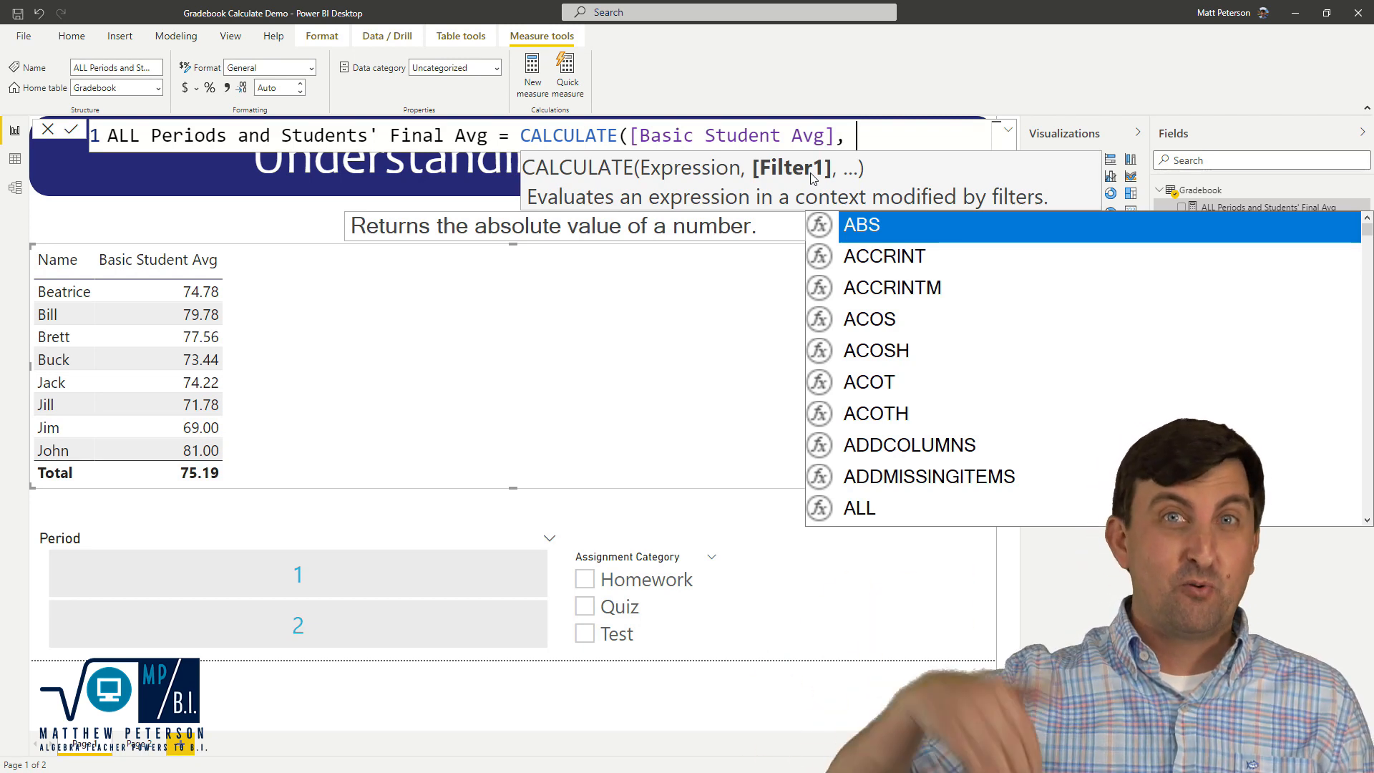
# Complete the measure's CALCULATE formula with the filter ALL('Gradebook') and add the measure to the table visual
pyautogui.write('ALL(')
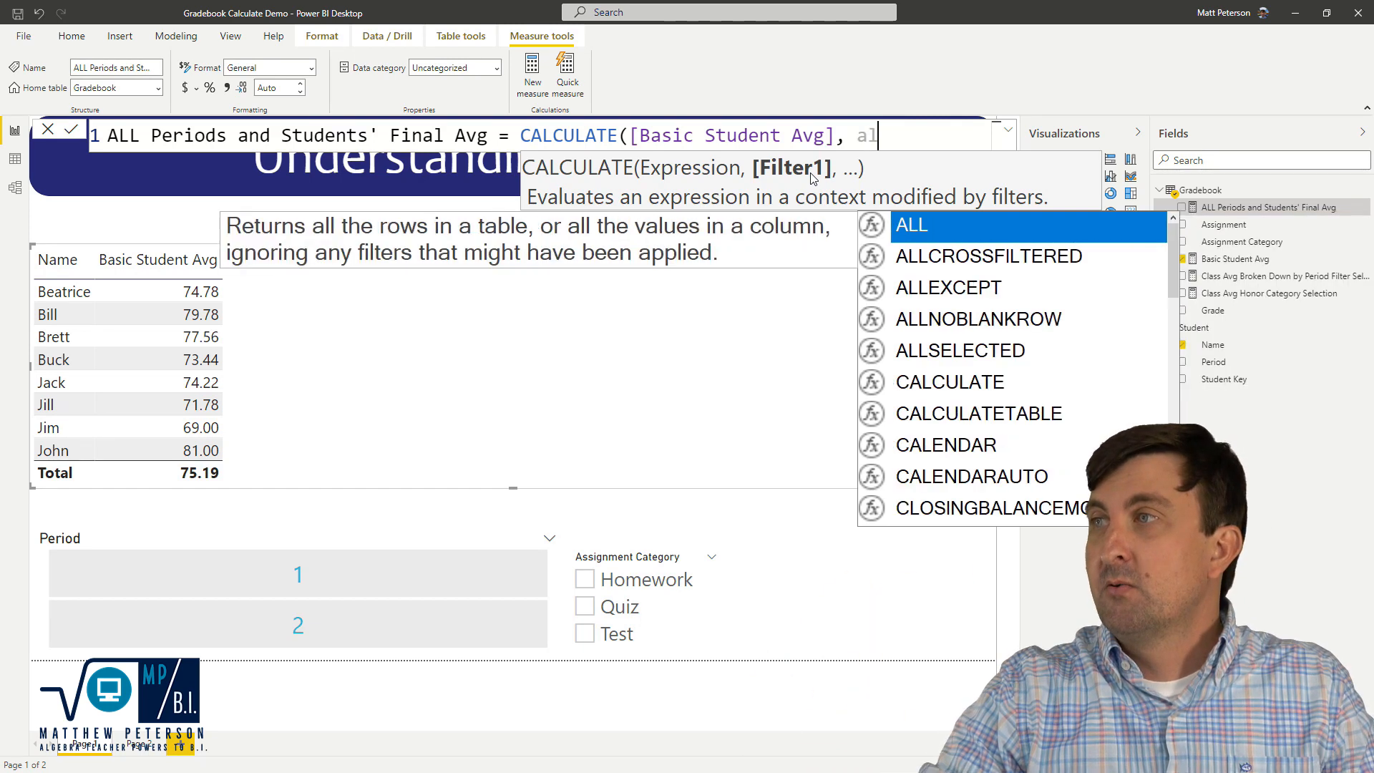
pyautogui.write("'g")
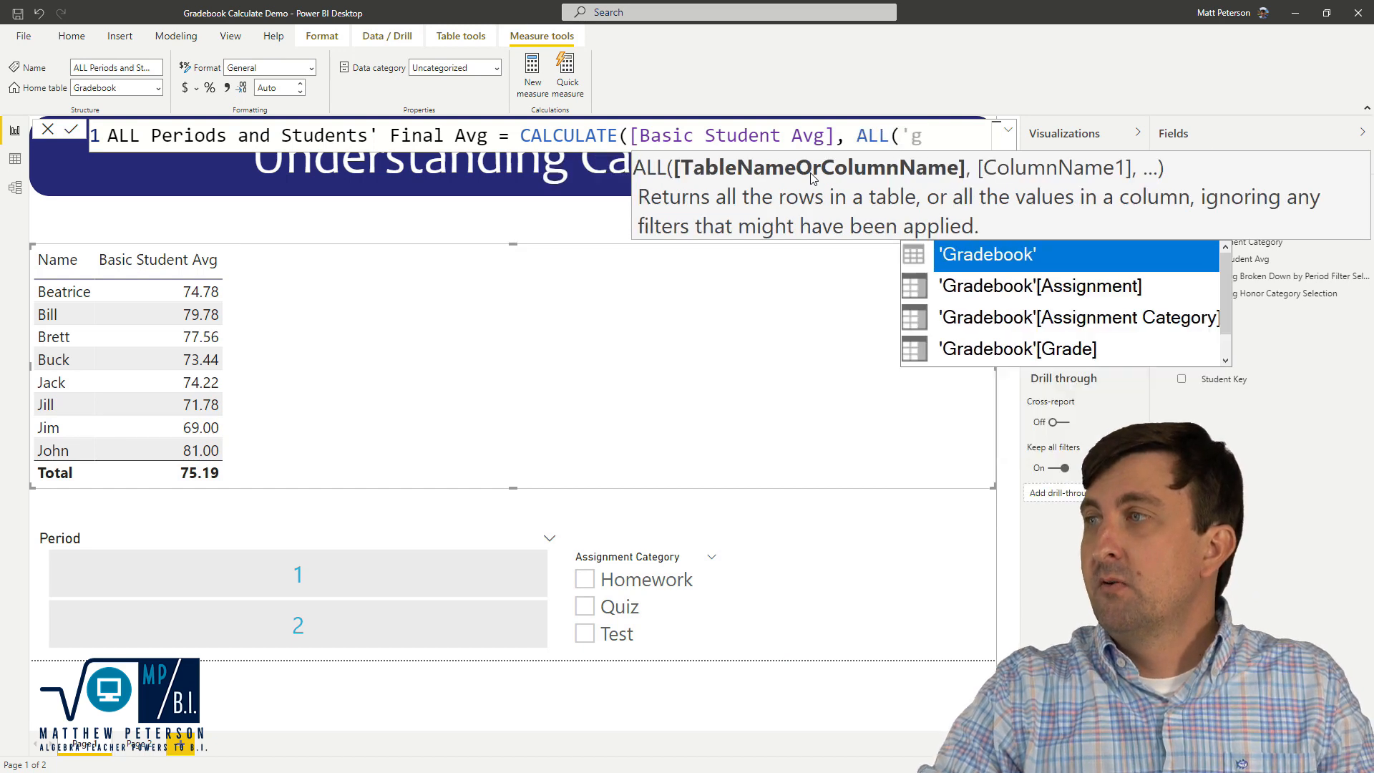
pyautogui.press('Tab')
pyautogui.write('))')
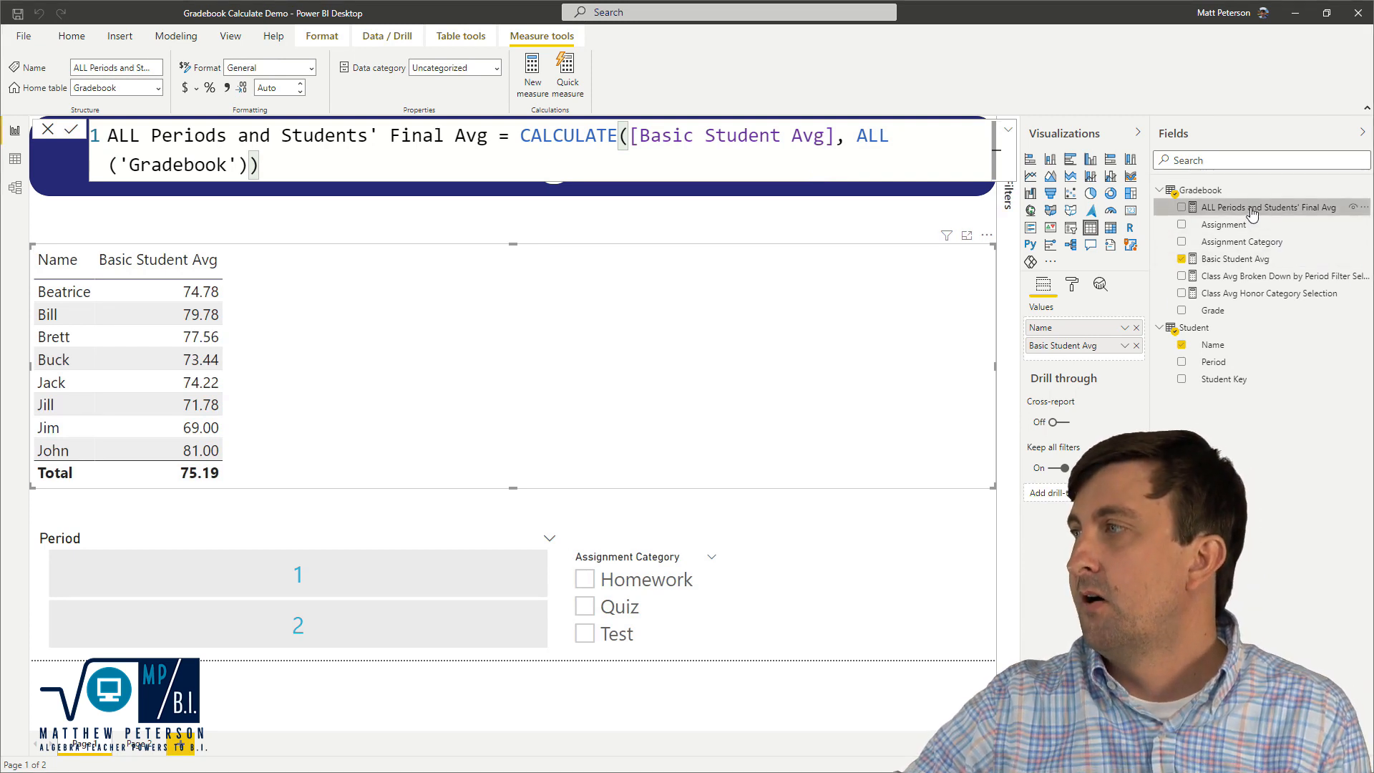
pyautogui.moveTo(1253, 209); pyautogui.dragTo(369, 298)
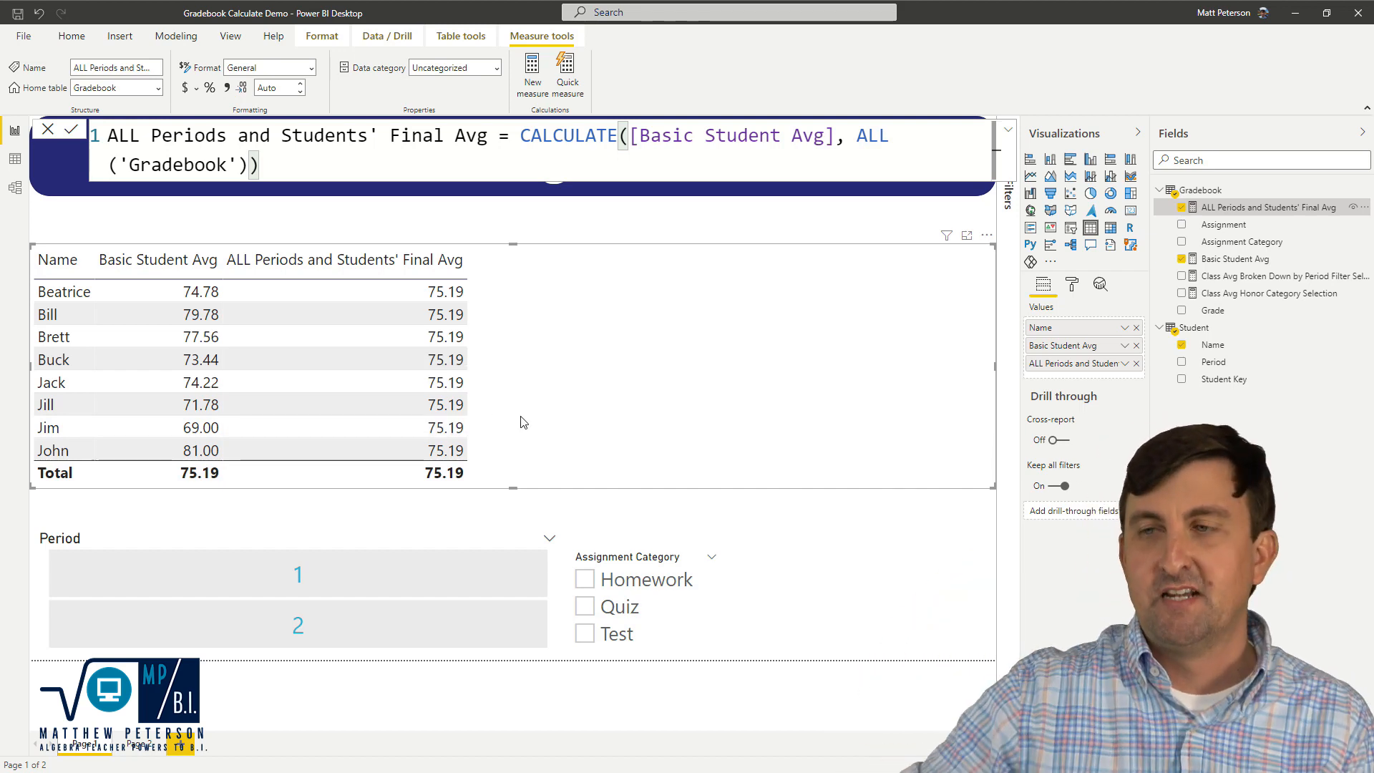
# Compare the averages with the slicers set to Period 1 and Homework, and clear both slicers
pyautogui.click(348, 574)
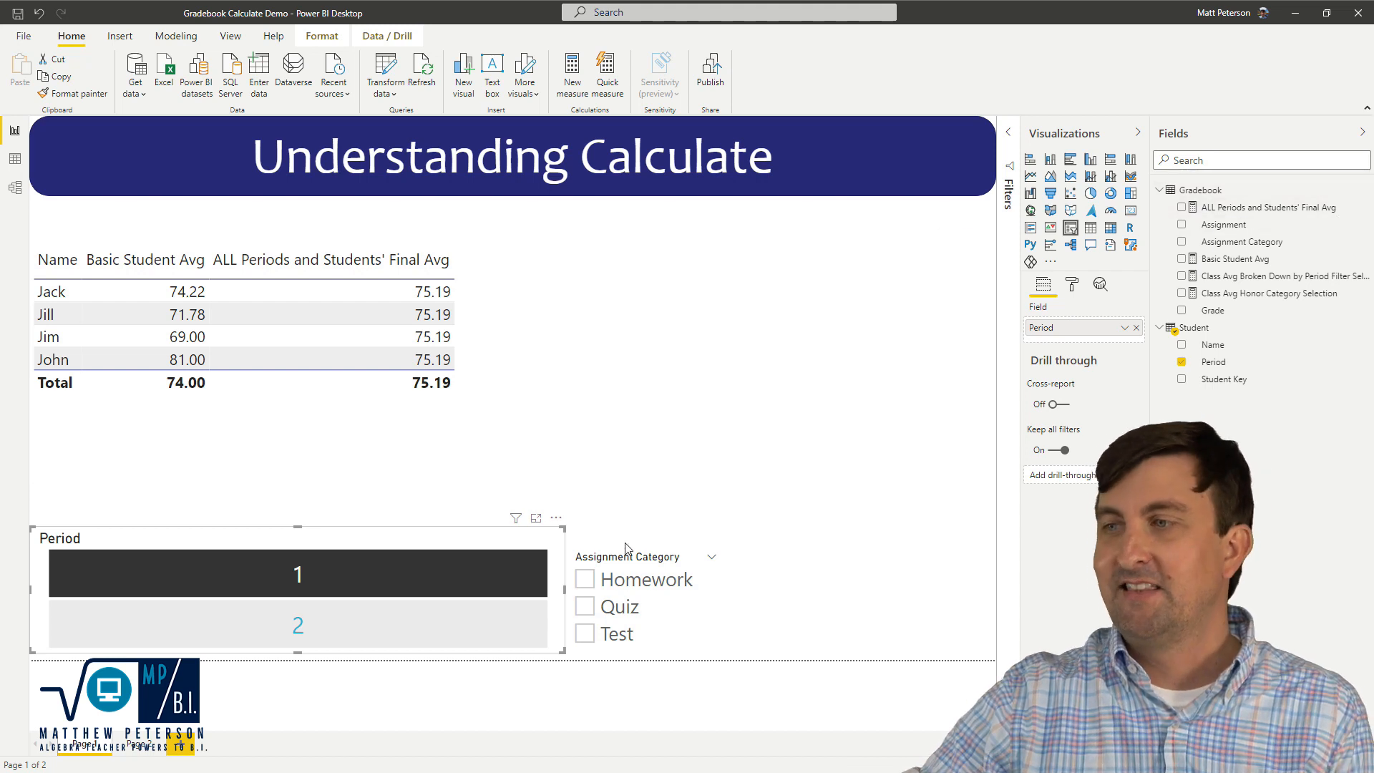
pyautogui.click(585, 584)
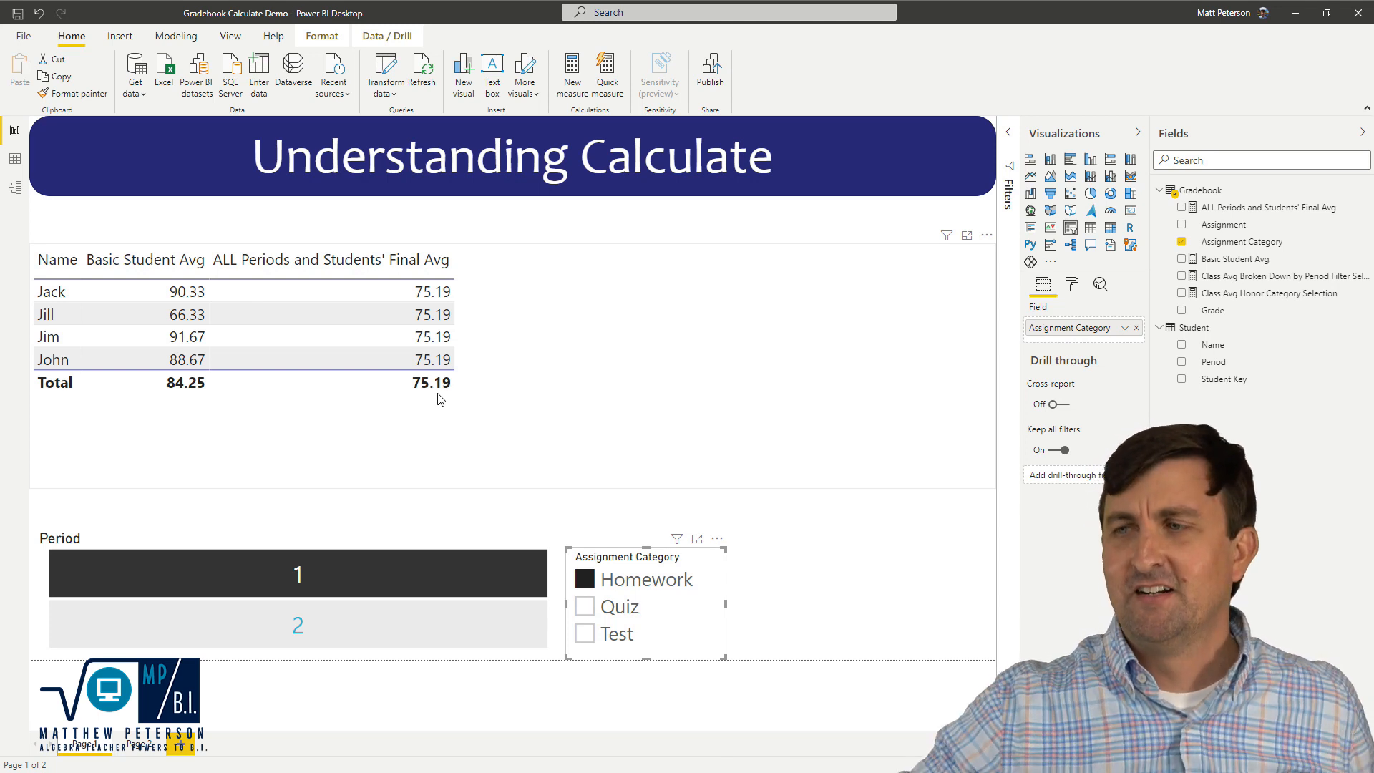
pyautogui.click(529, 538)
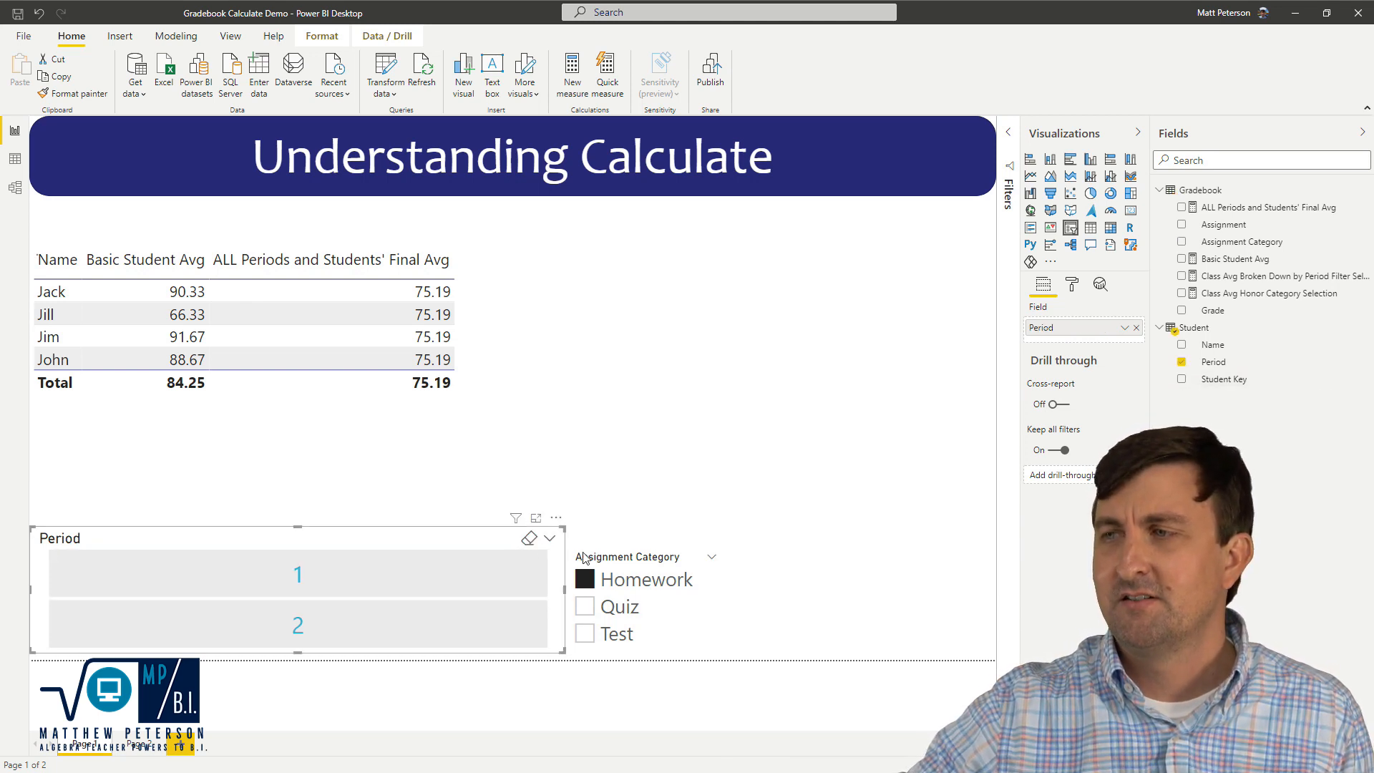
pyautogui.click(691, 556)
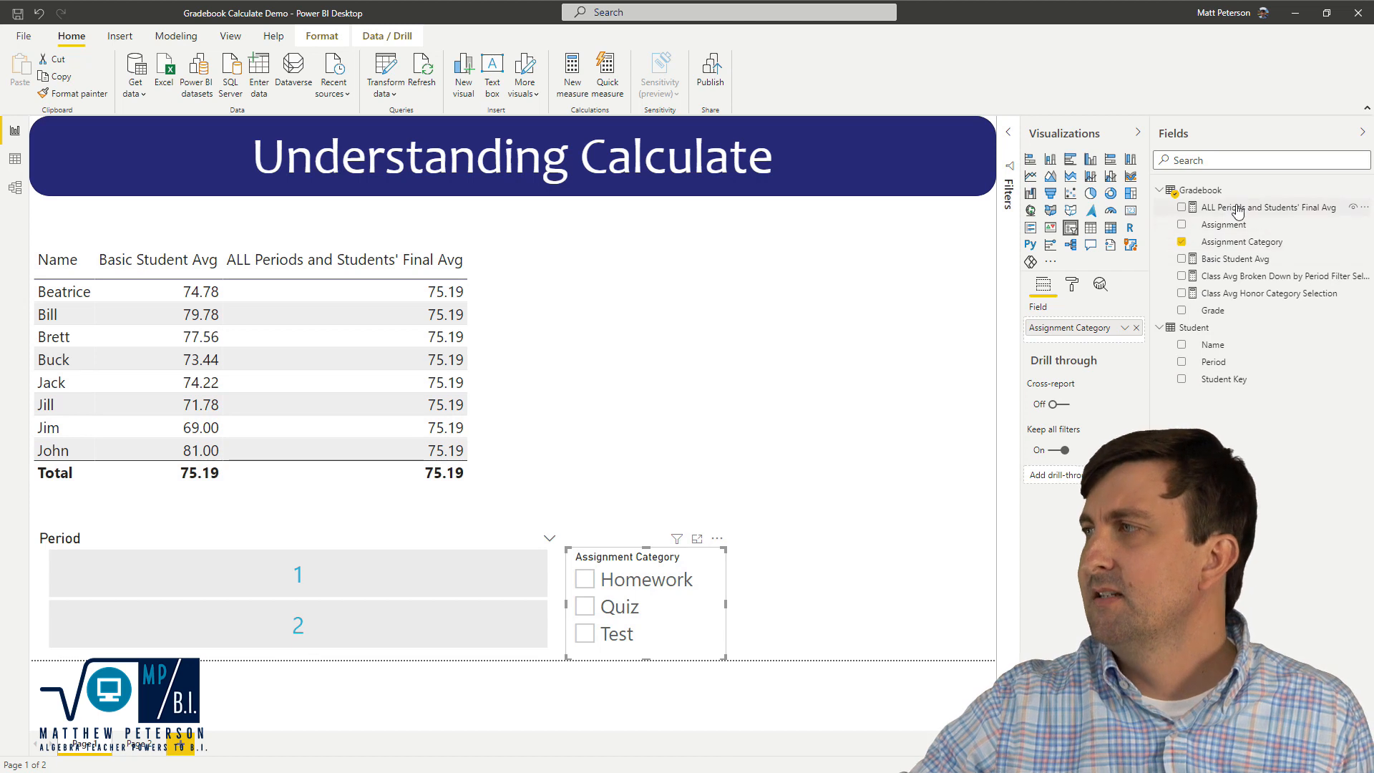
# Review the Class Avg Broken Down by Period Filter Selection formula and the model relationship, and add this measure to the table visual
pyautogui.click(1246, 284)
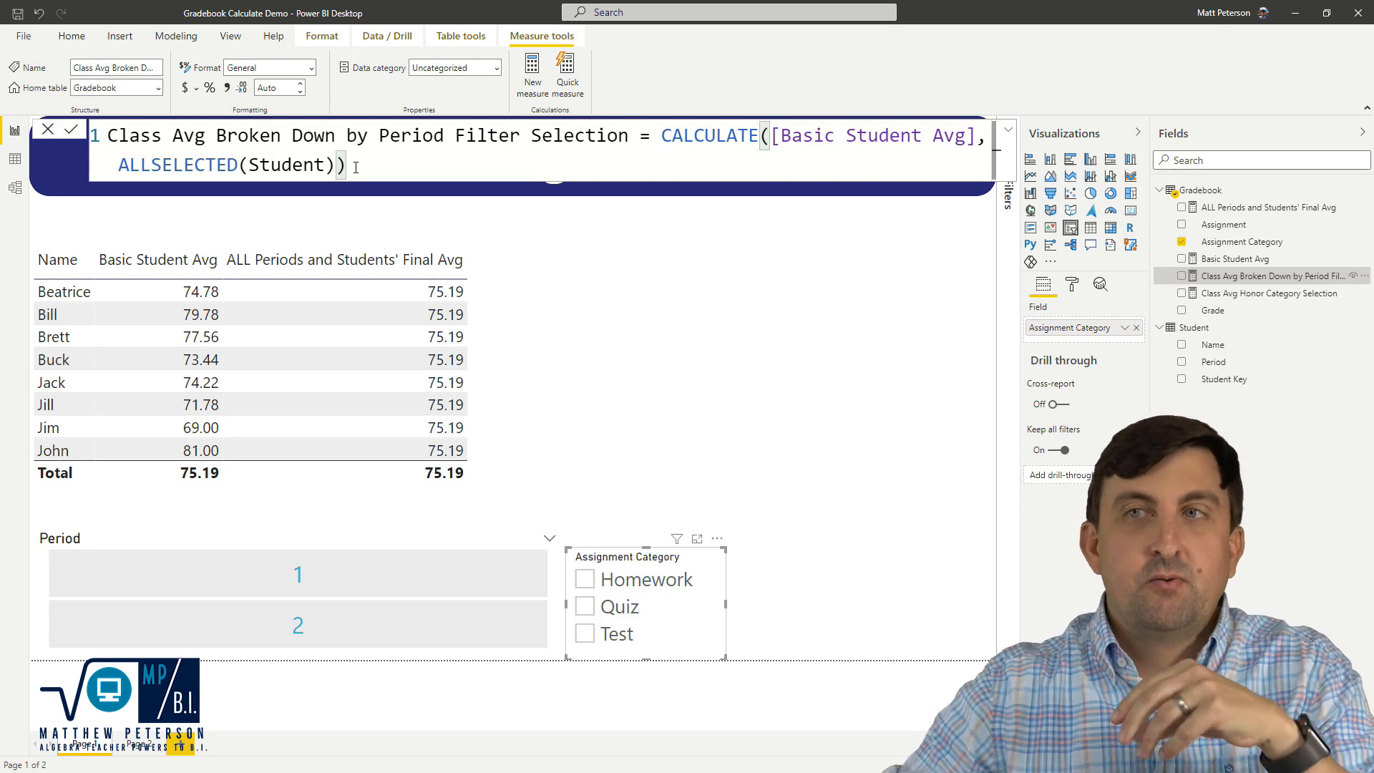
pyautogui.click(17, 186)
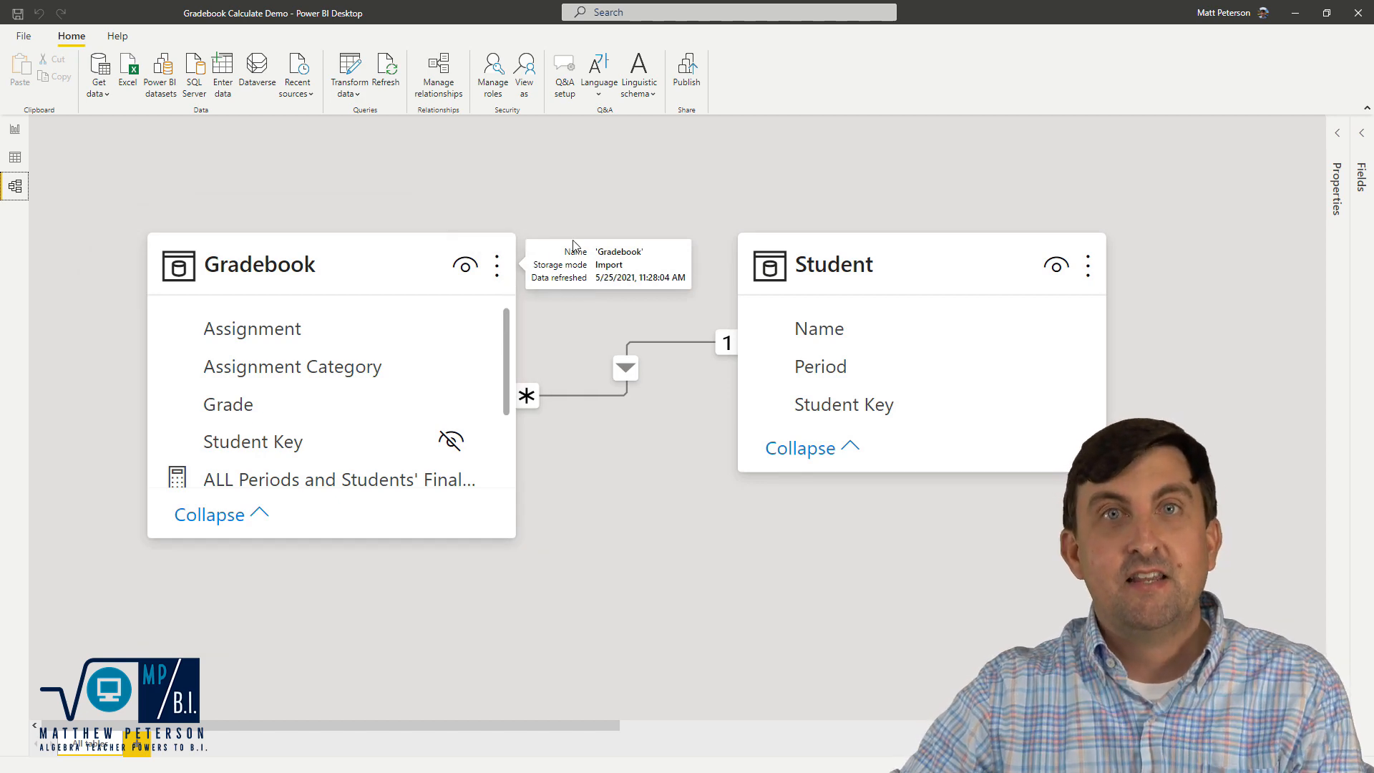
pyautogui.click(15, 132)
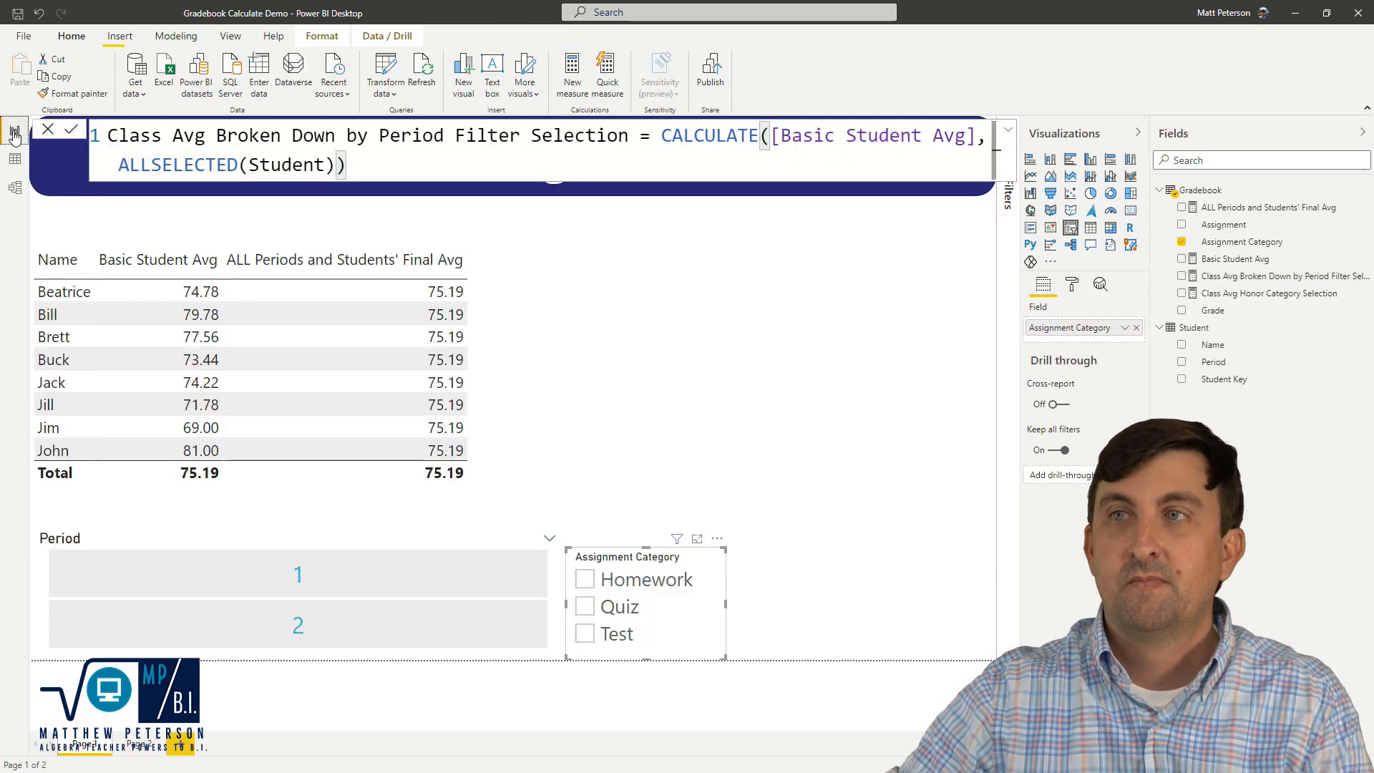
pyautogui.click(676, 345)
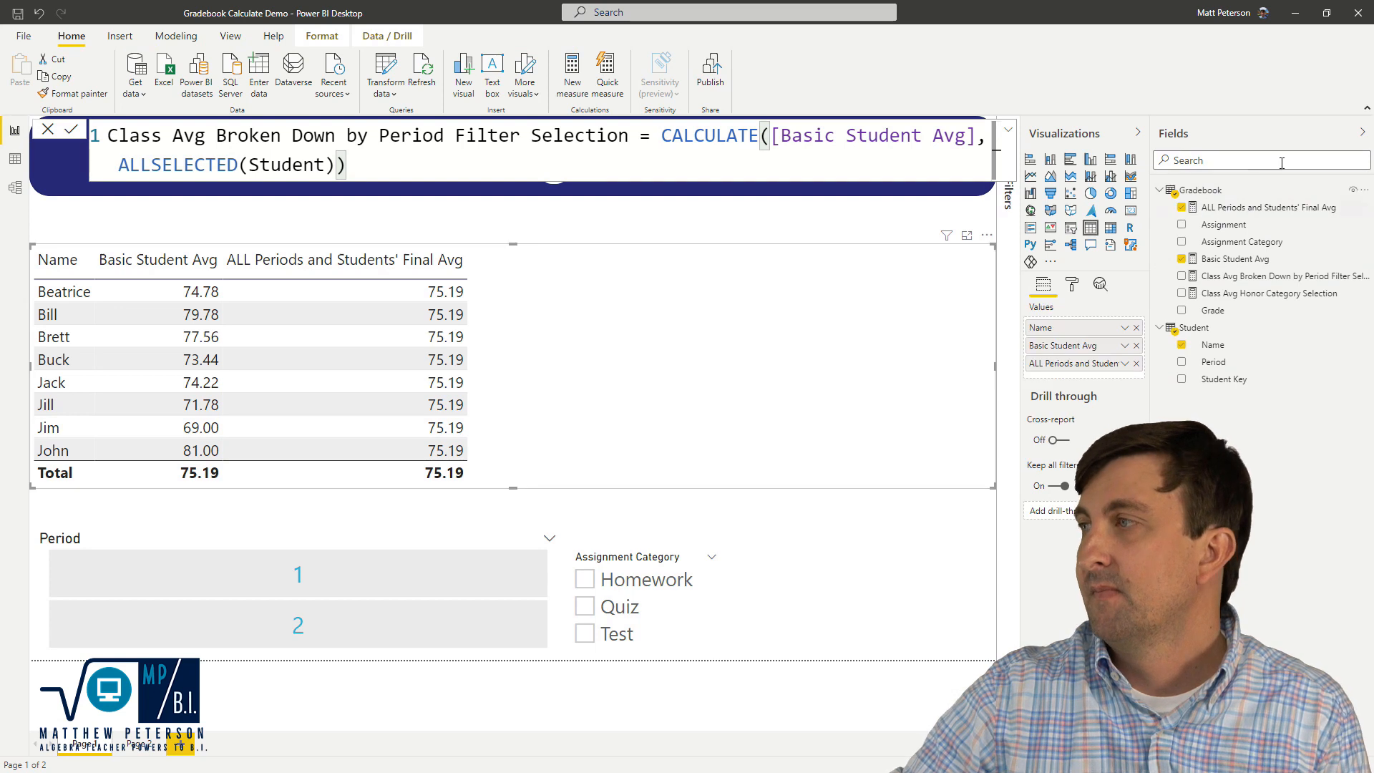
pyautogui.moveTo(1242, 208); pyautogui.dragTo(715, 337)
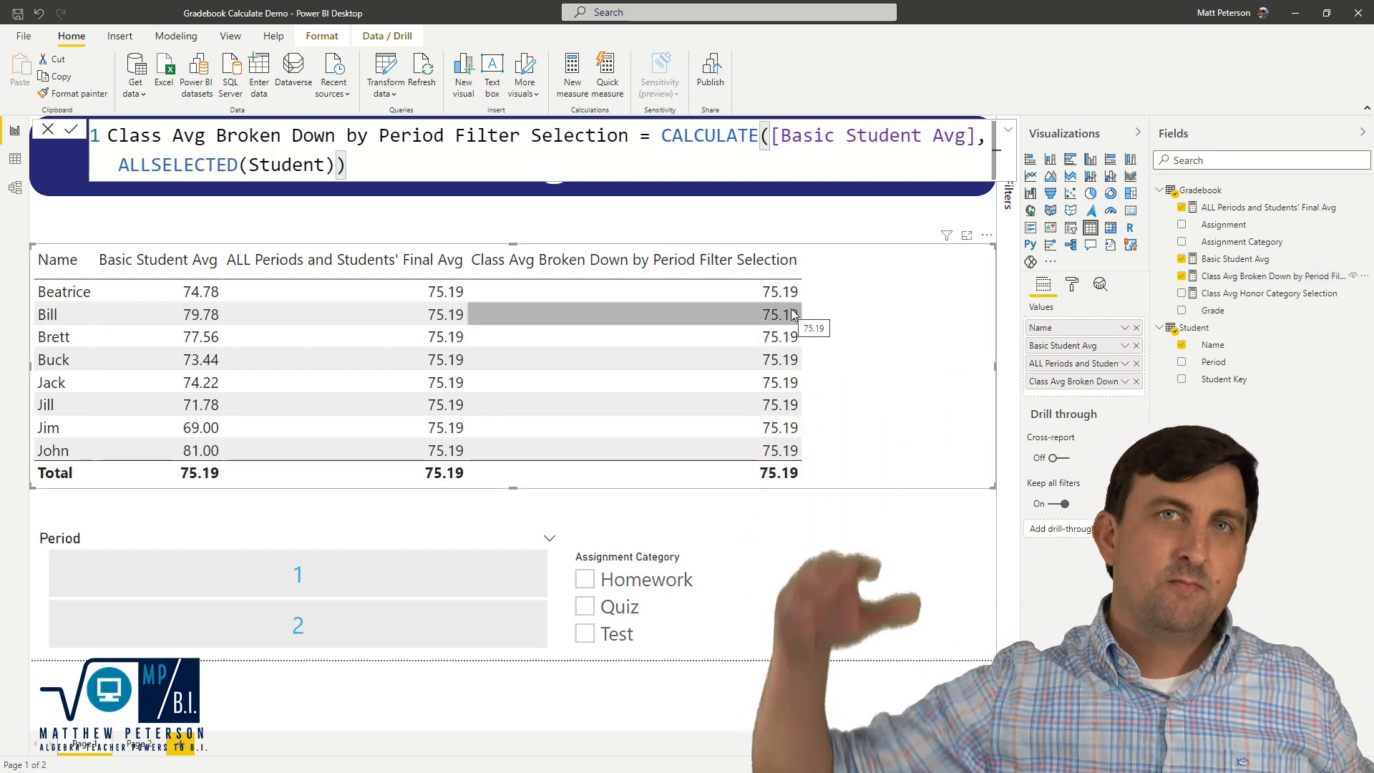
# Compare the three averages under the Homework and Period 1 filters, and clear the Assignment Category slicer
pyautogui.click(584, 580)
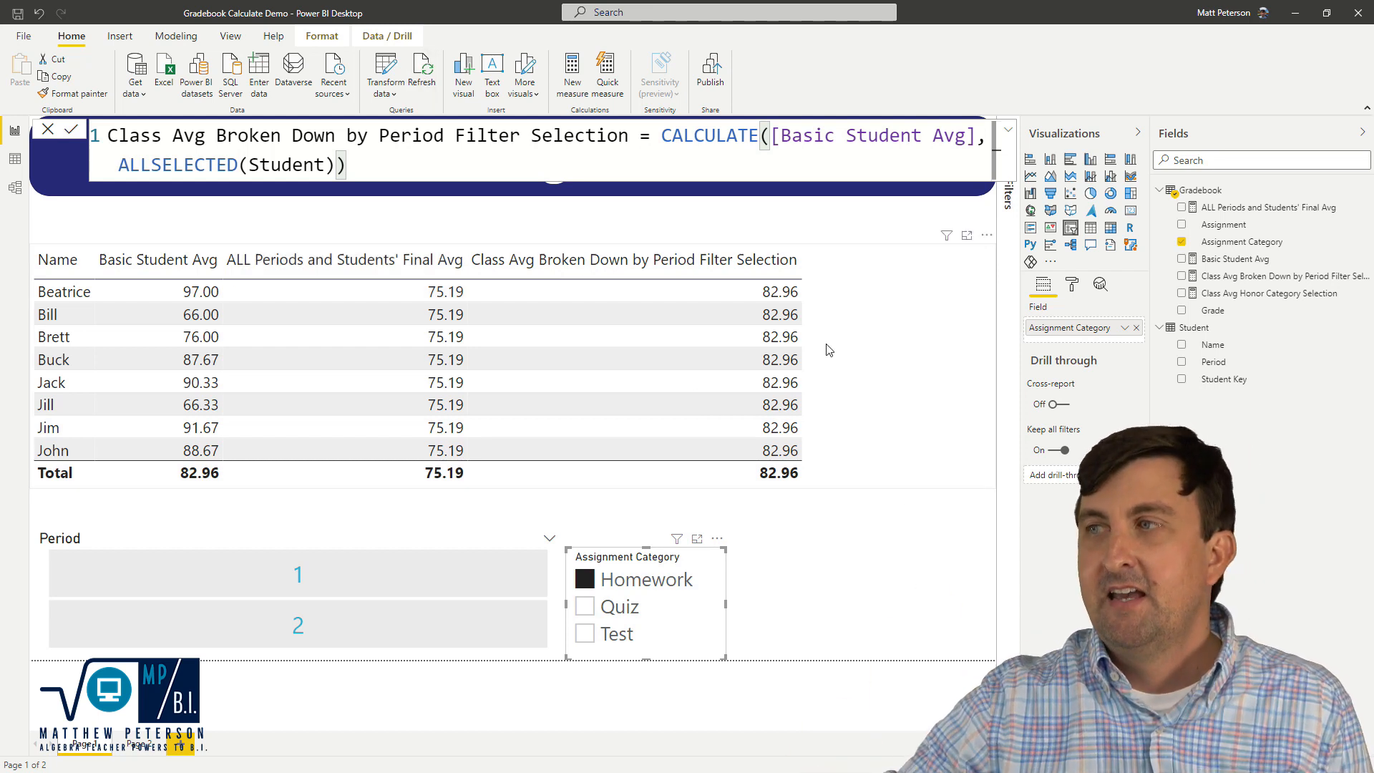
pyautogui.click(281, 582)
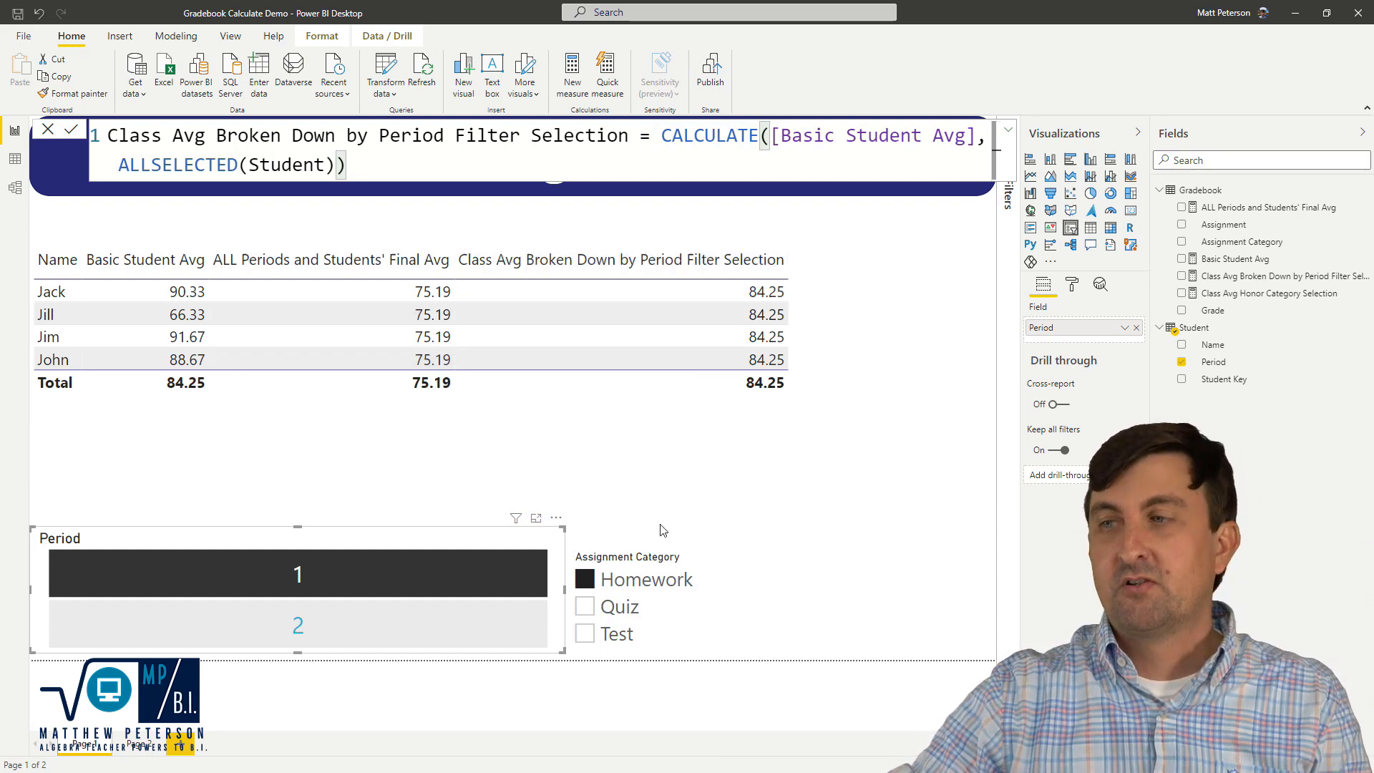
pyautogui.click(696, 561)
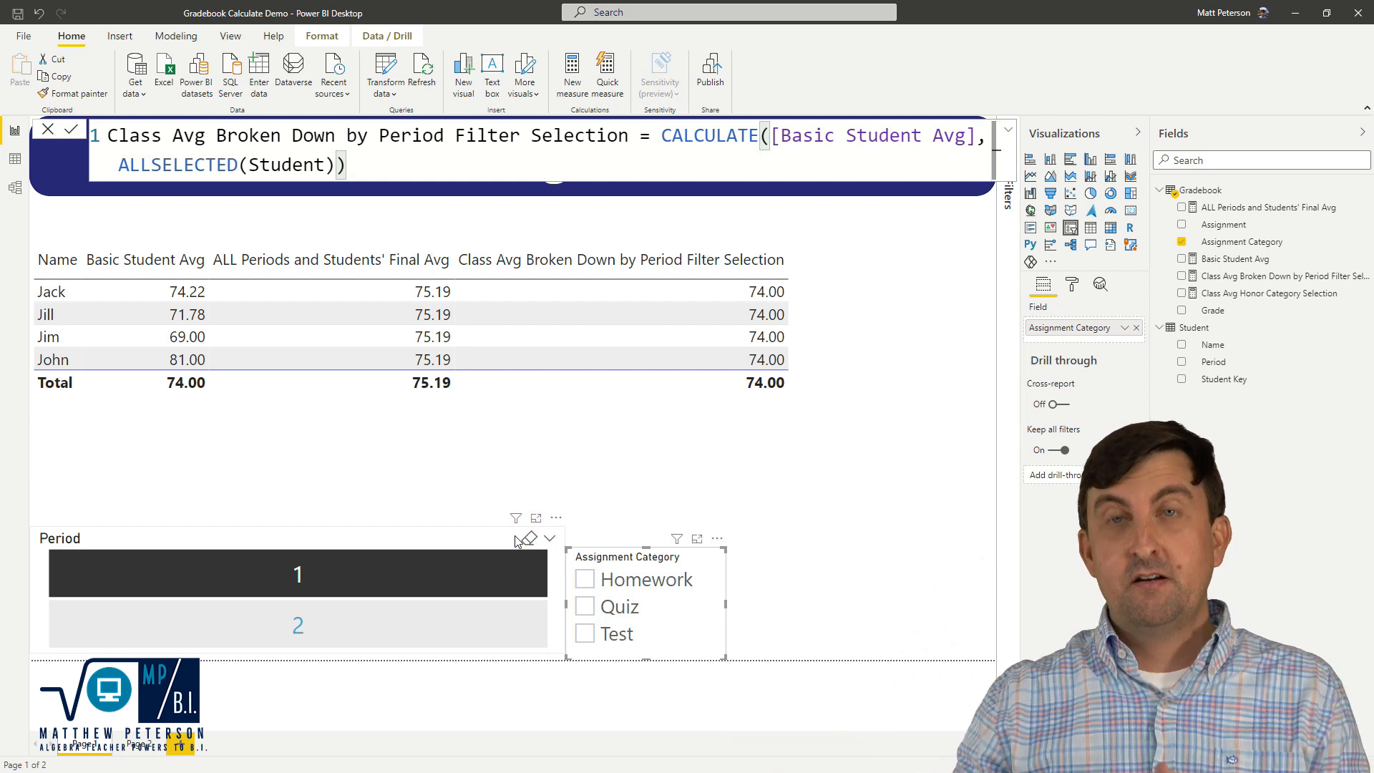
# Clear the Period slicer, review the Class Avg Honor Category Selection formula, and add this measure to the table visual
pyautogui.click(528, 538)
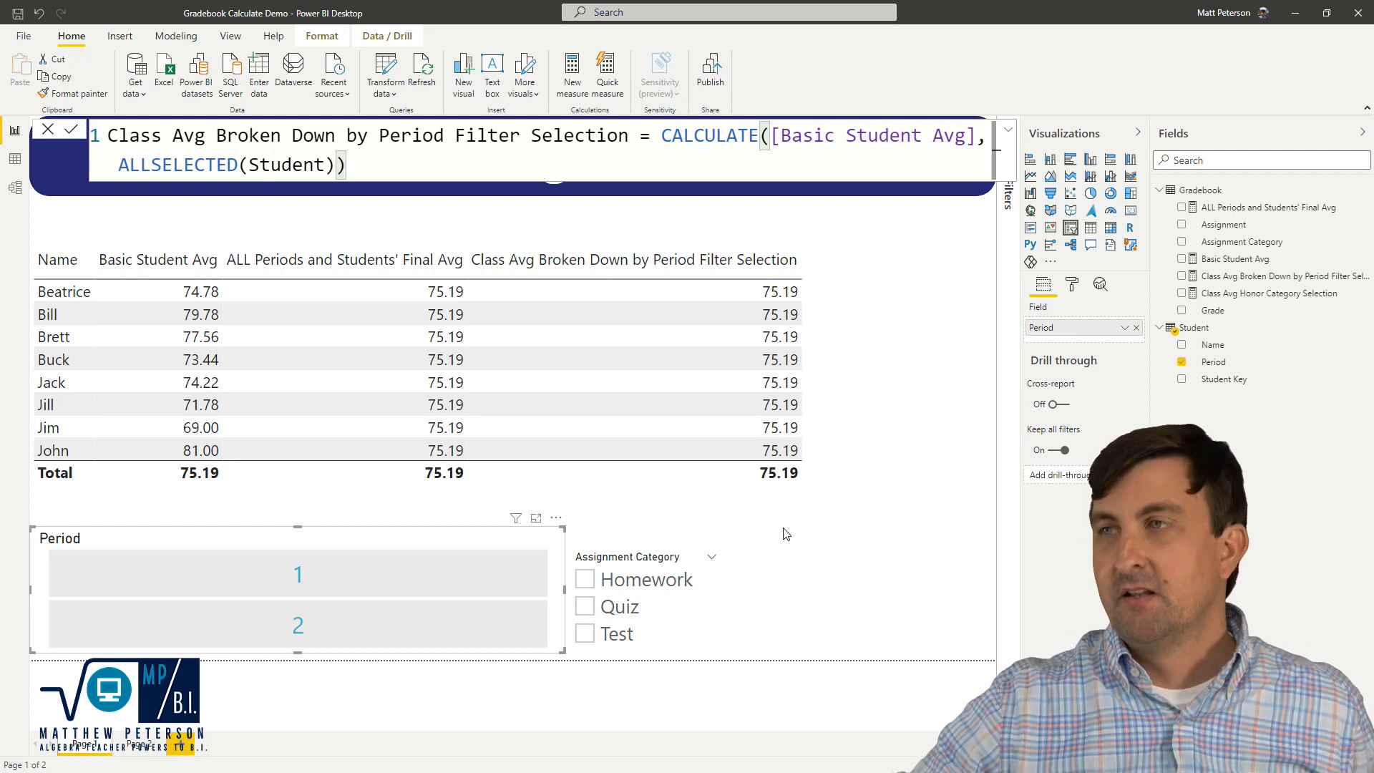
pyautogui.click(1230, 302)
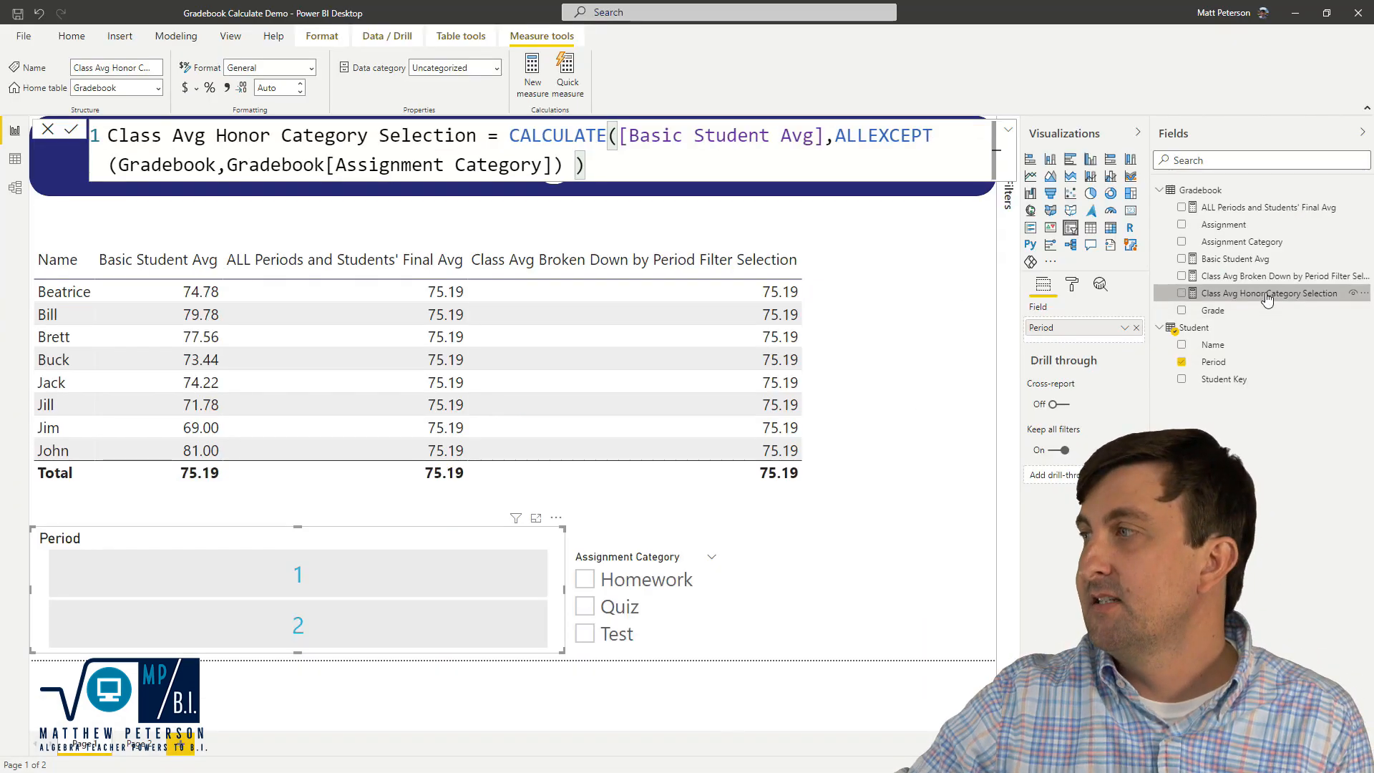
pyautogui.click(854, 358)
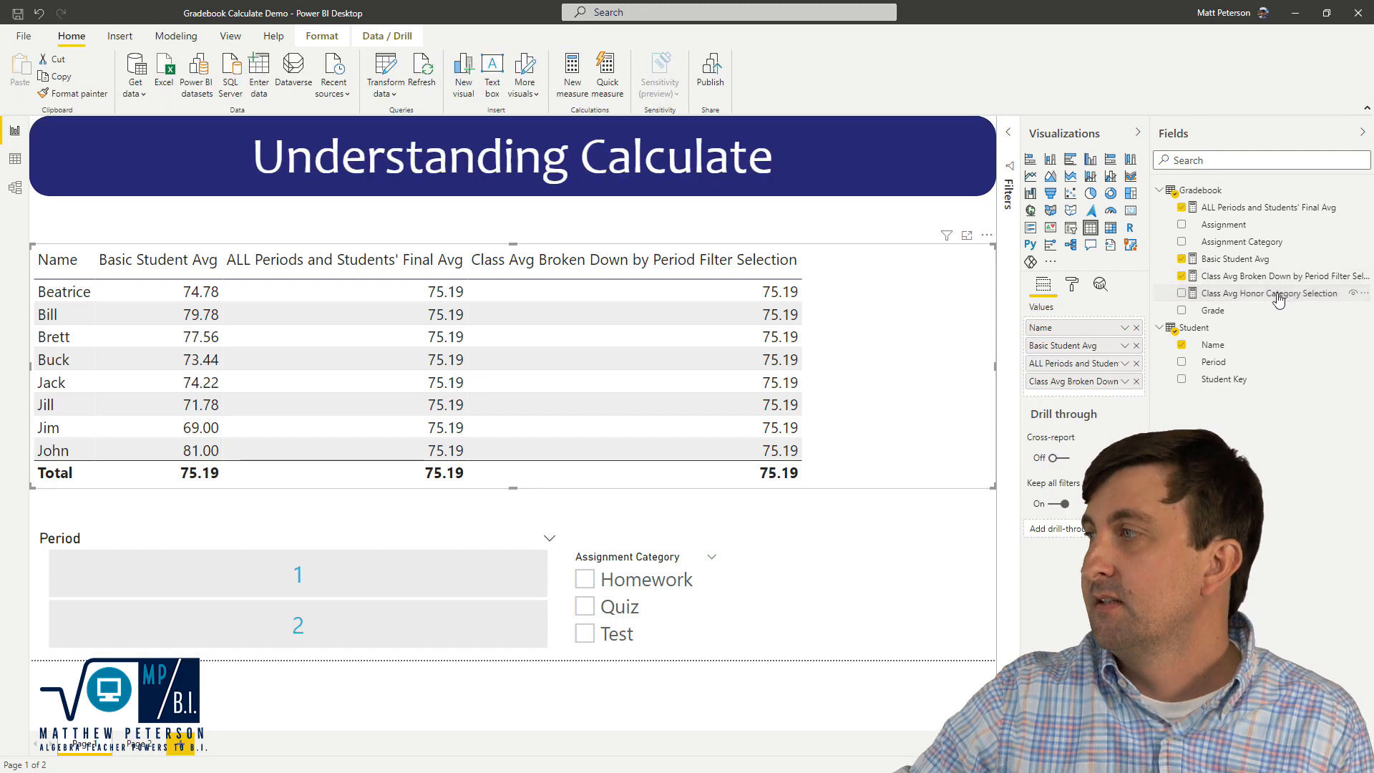
pyautogui.moveTo(1276, 294); pyautogui.dragTo(913, 313)
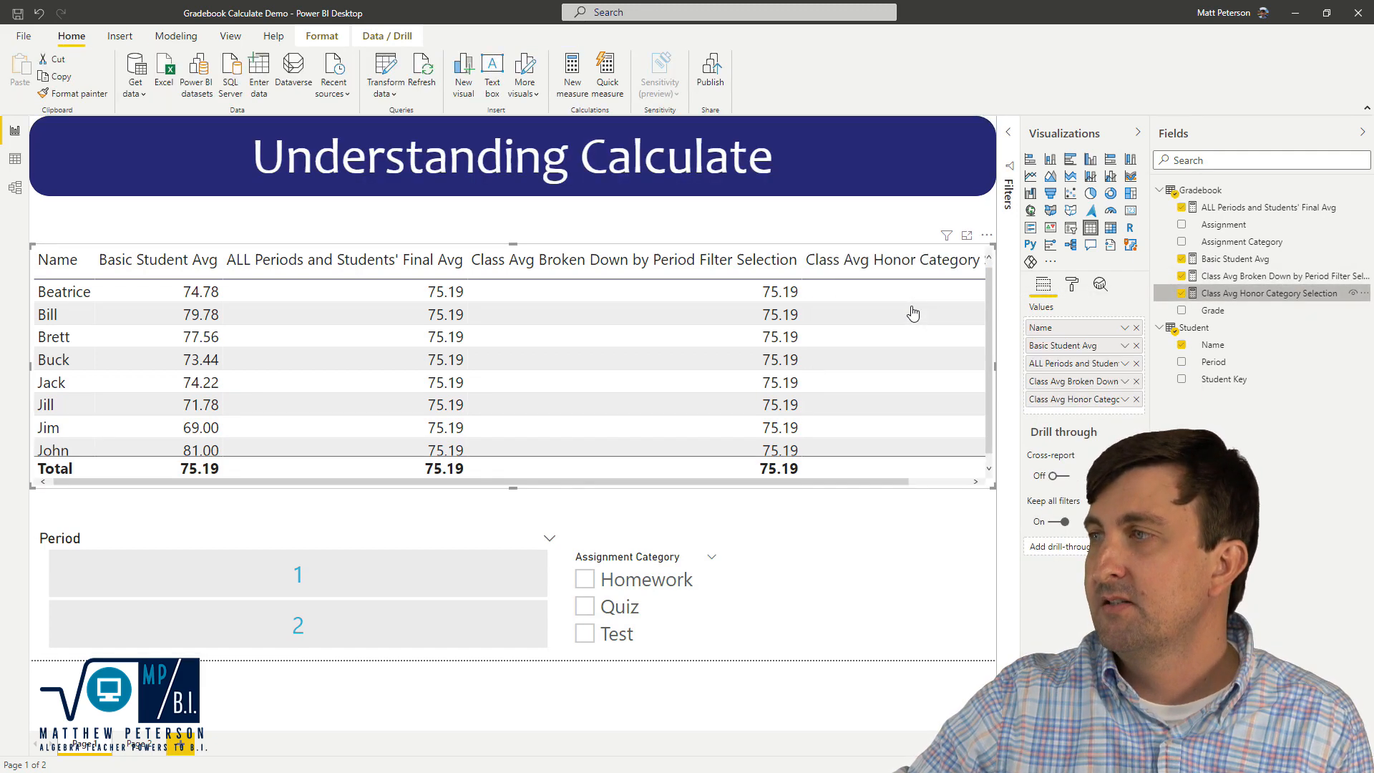
# Set the table visual's grid text size to 13 pt
pyautogui.moveTo(899, 483); pyautogui.dragTo(909, 482)
pyautogui.click(1072, 287)
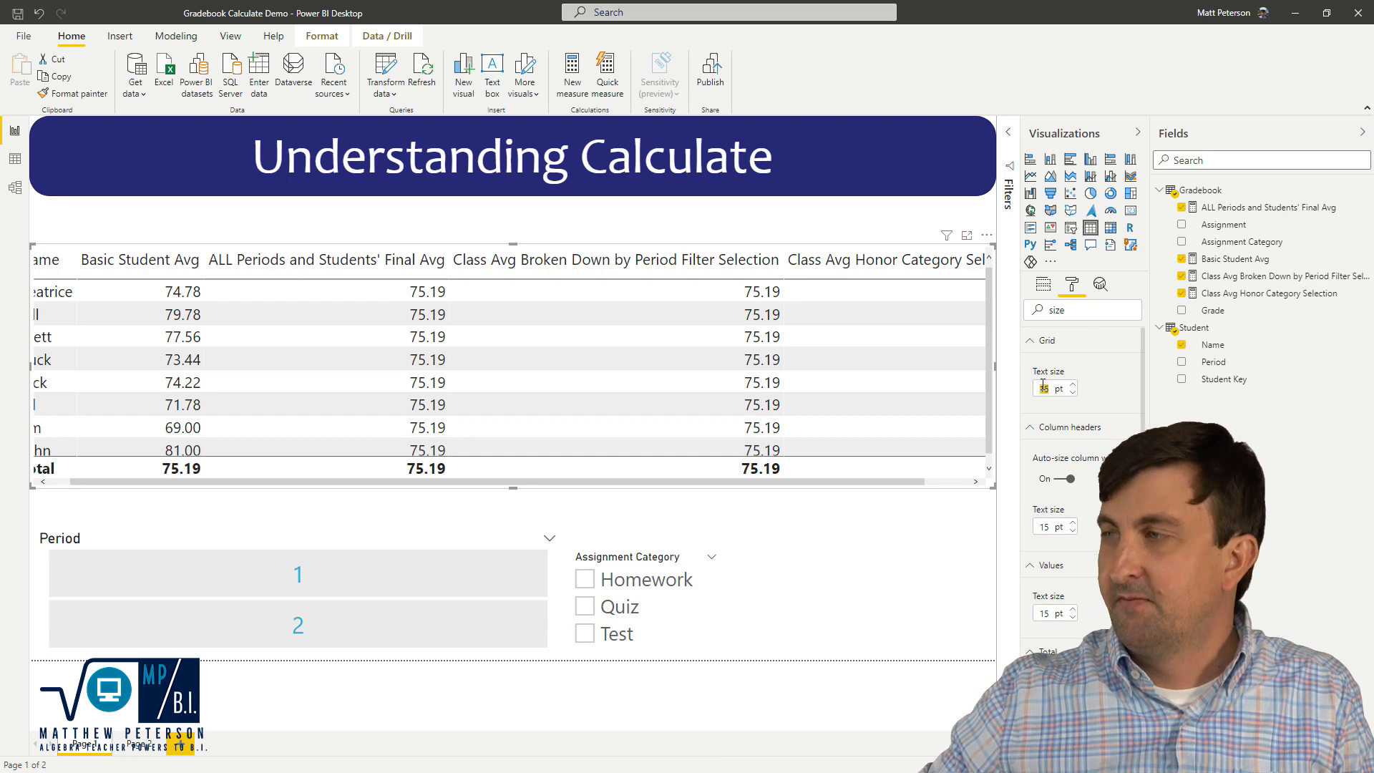
pyautogui.write('13')
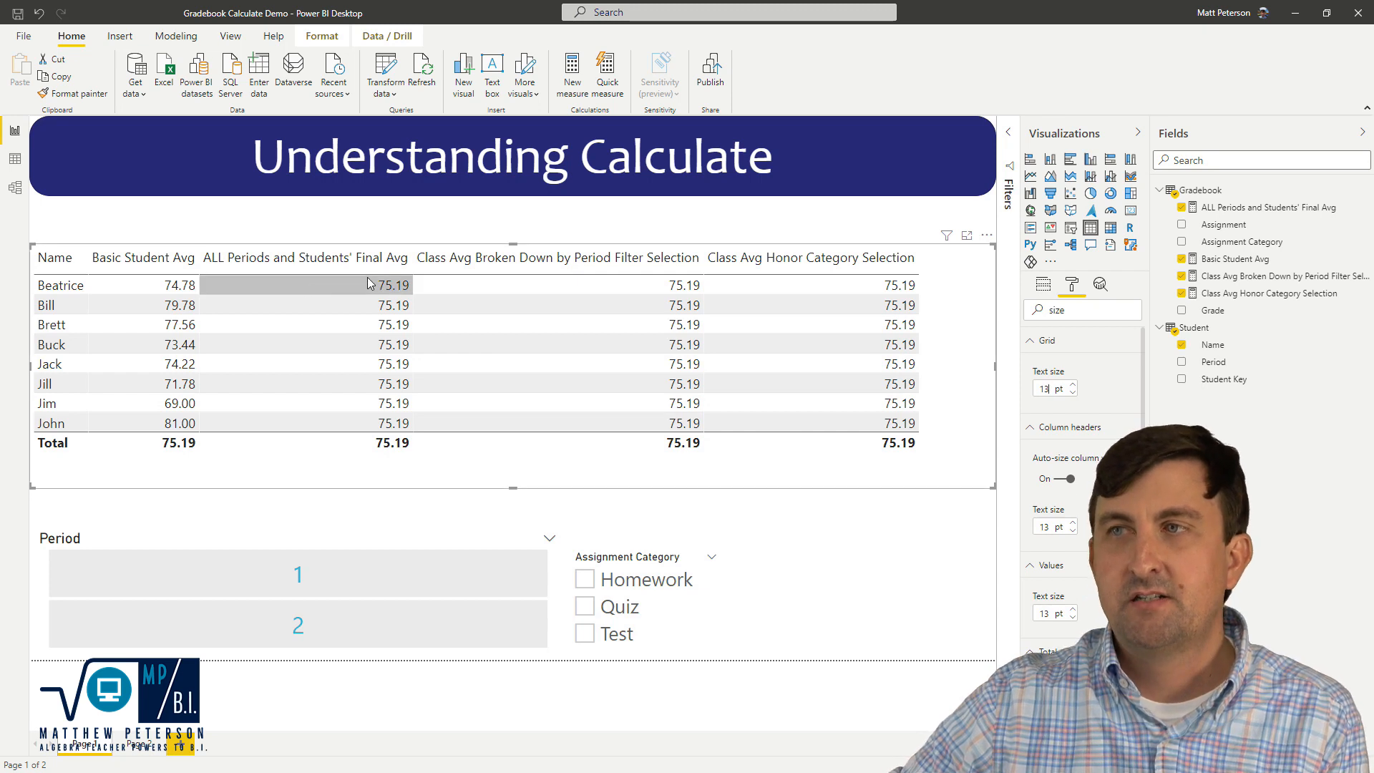
# Filter the table to Homework and compare the first student's Basic Student Avg with the Class Avg Honor Category Selection value
pyautogui.click(585, 581)
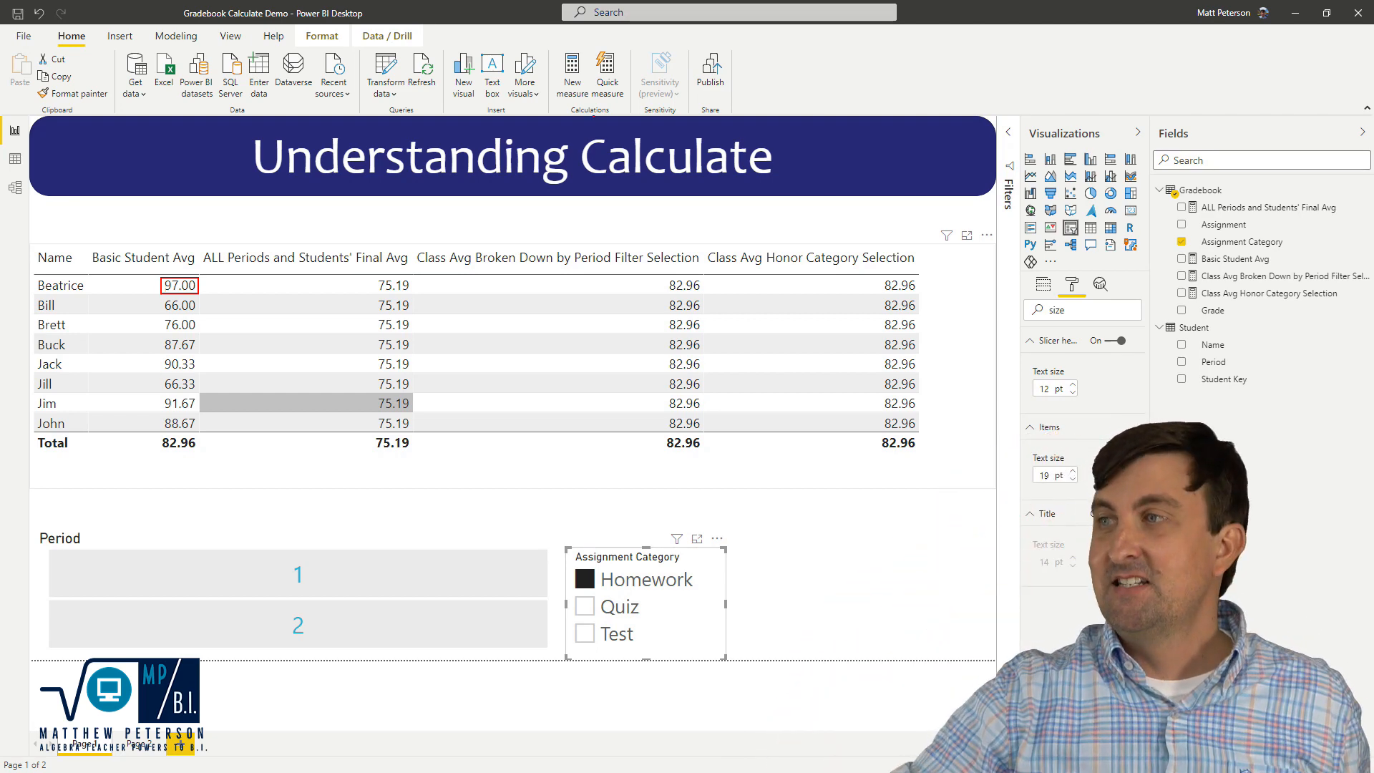
pyautogui.moveTo(878, 275); pyautogui.dragTo(922, 294)
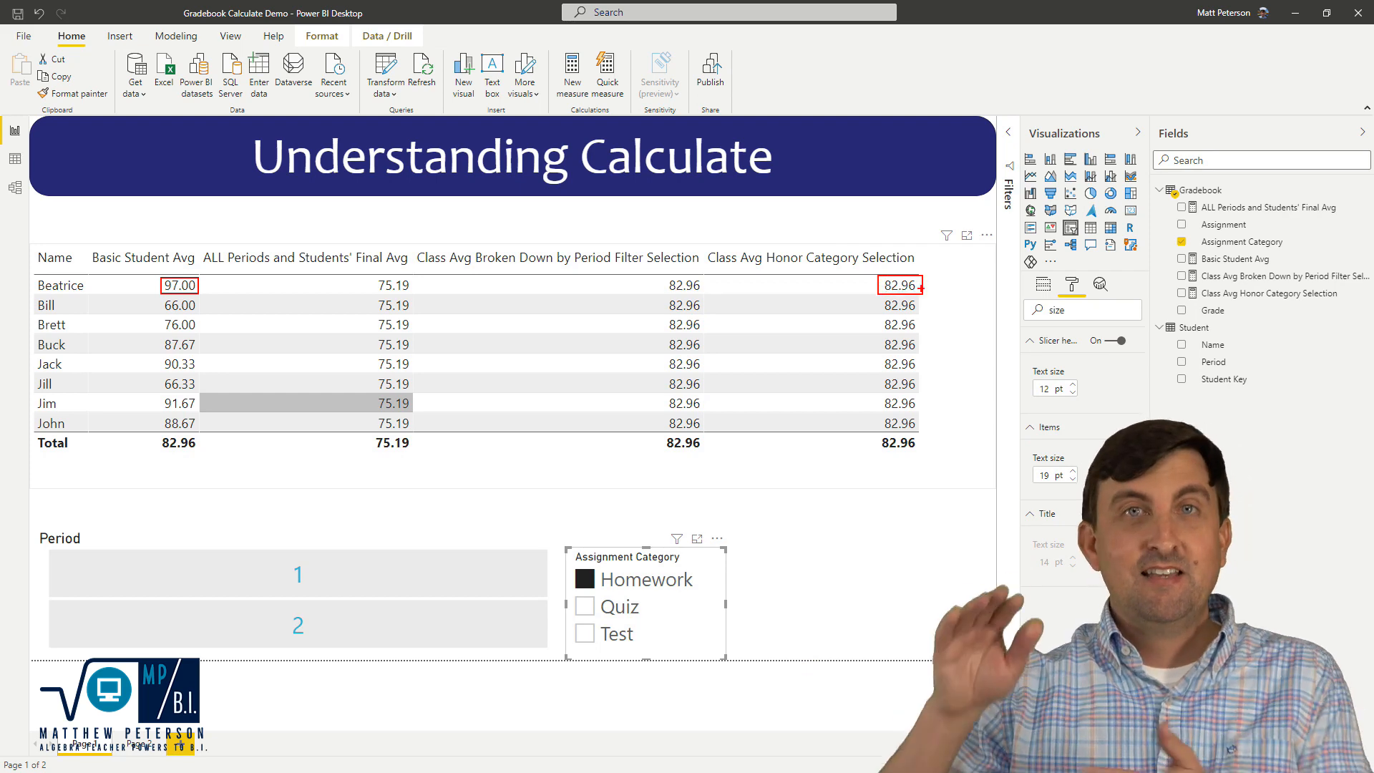